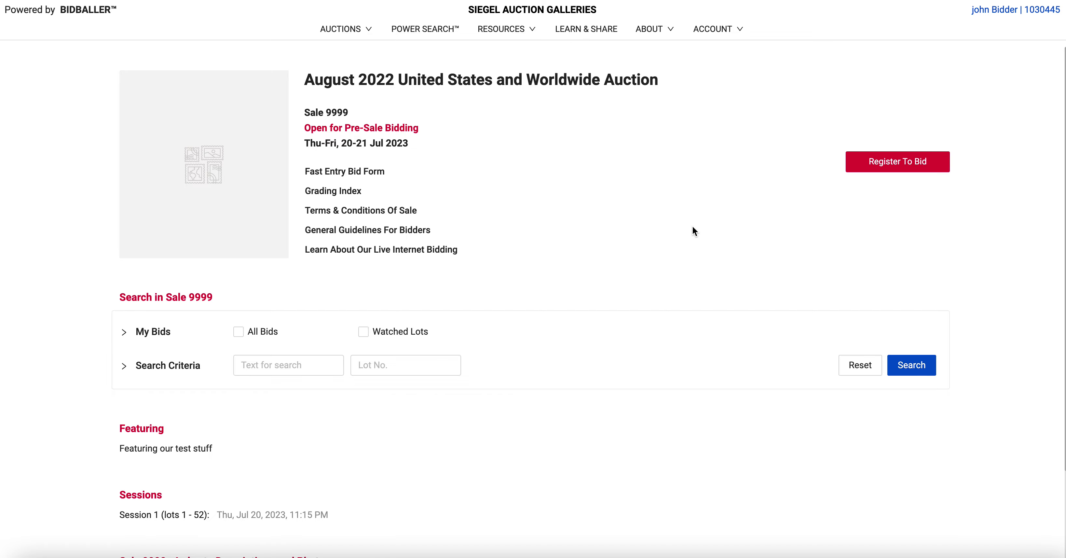
- Register to bid in Sale 9999, agreeing to the terms and conditions of sale, and add a second paddle
left_click(891, 162)
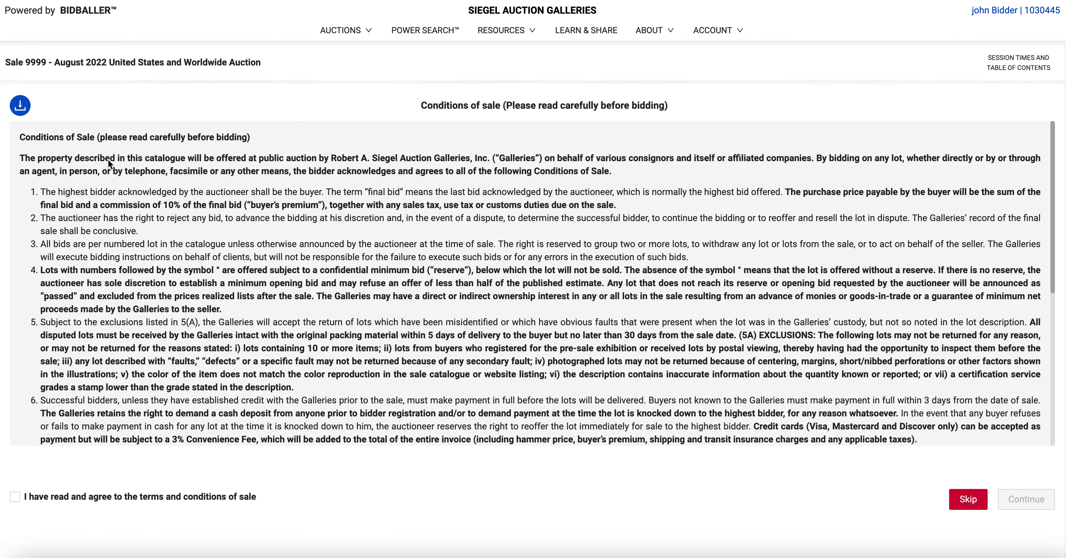
left_click(15, 498)
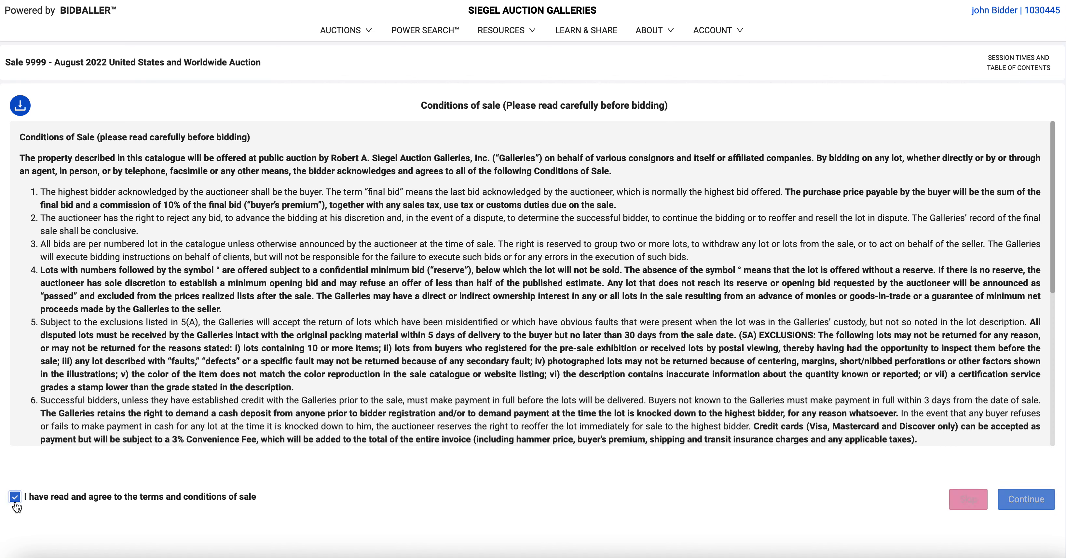
left_click(1025, 501)
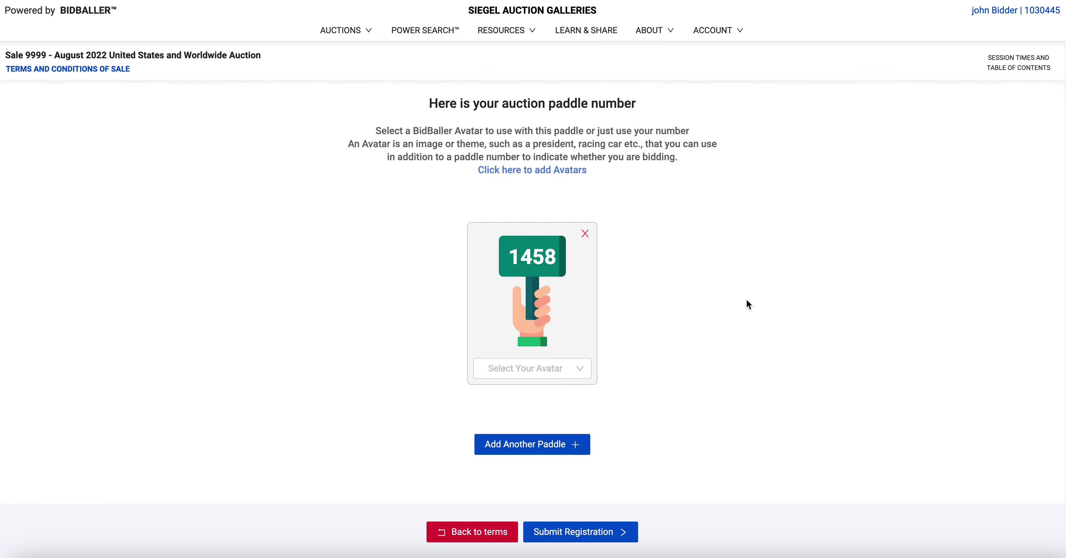
left_click(524, 448)
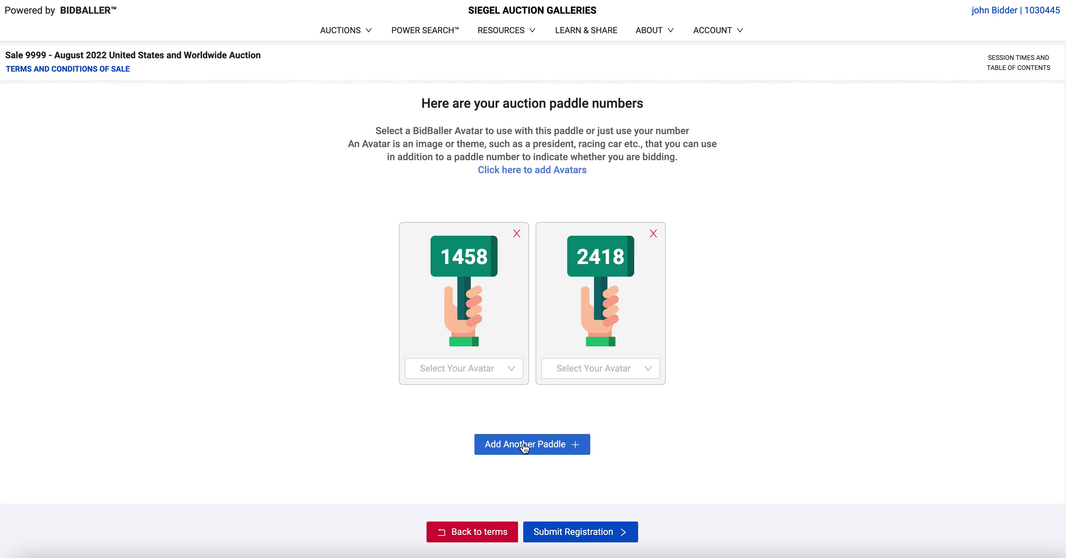
- Try adding a third paddle to the registration and delete it again, twice in a row
left_click(525, 448)
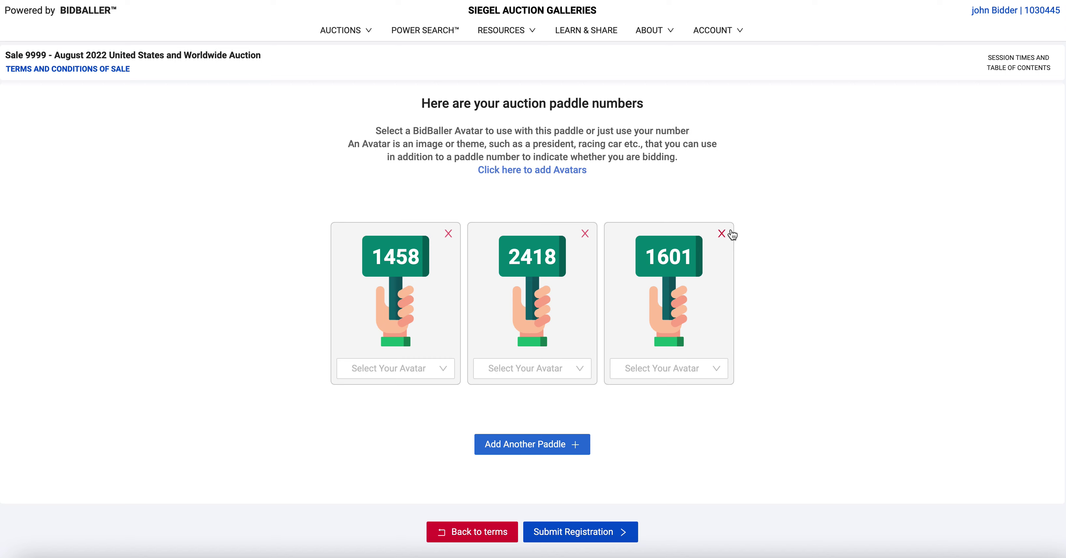
left_click(721, 234)
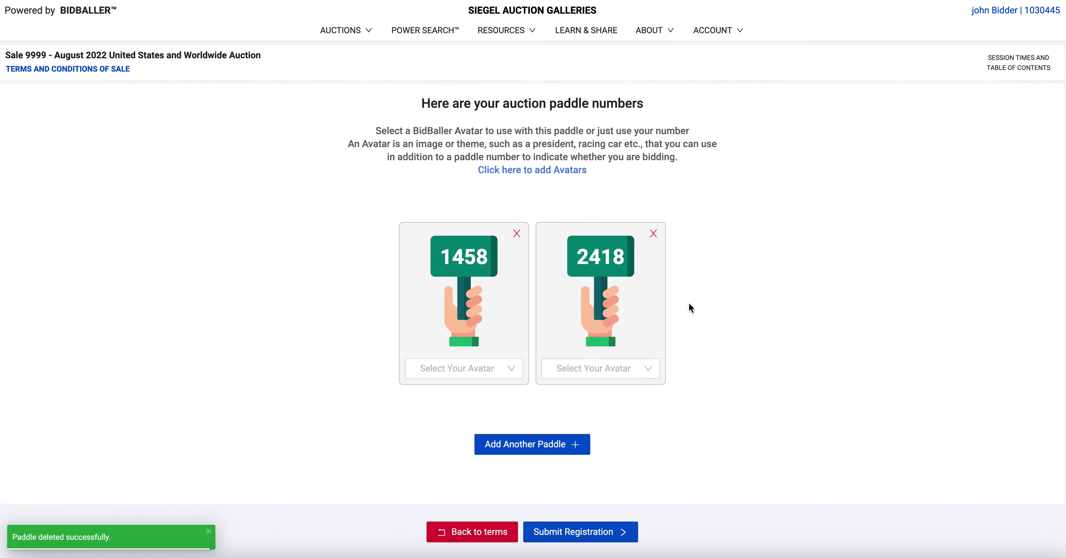
left_click(528, 445)
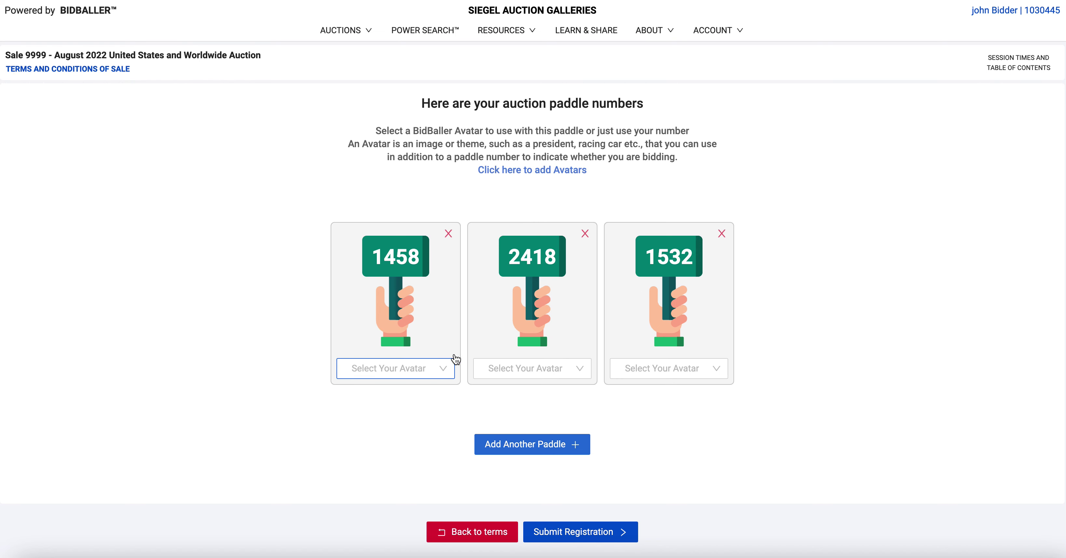
left_click(722, 235)
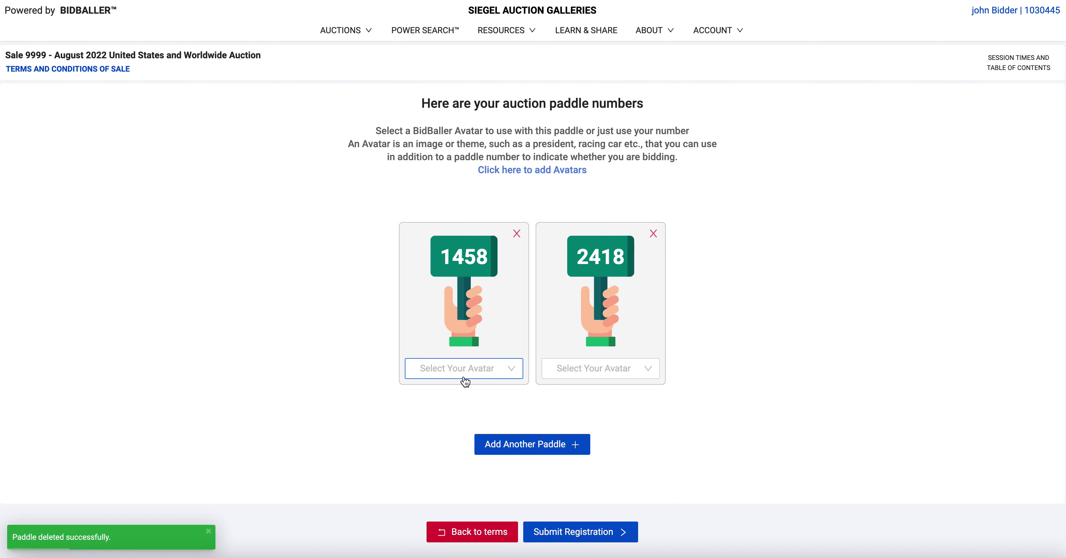
- Check the avatar choices for the first paddle and submit the registration with two paddles
left_click(466, 372)
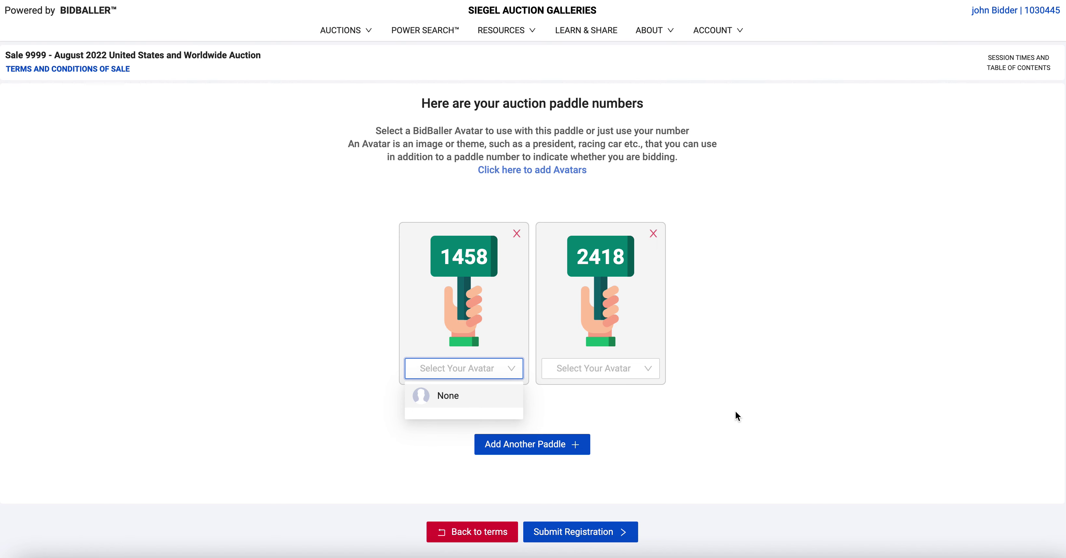
left_click(728, 402)
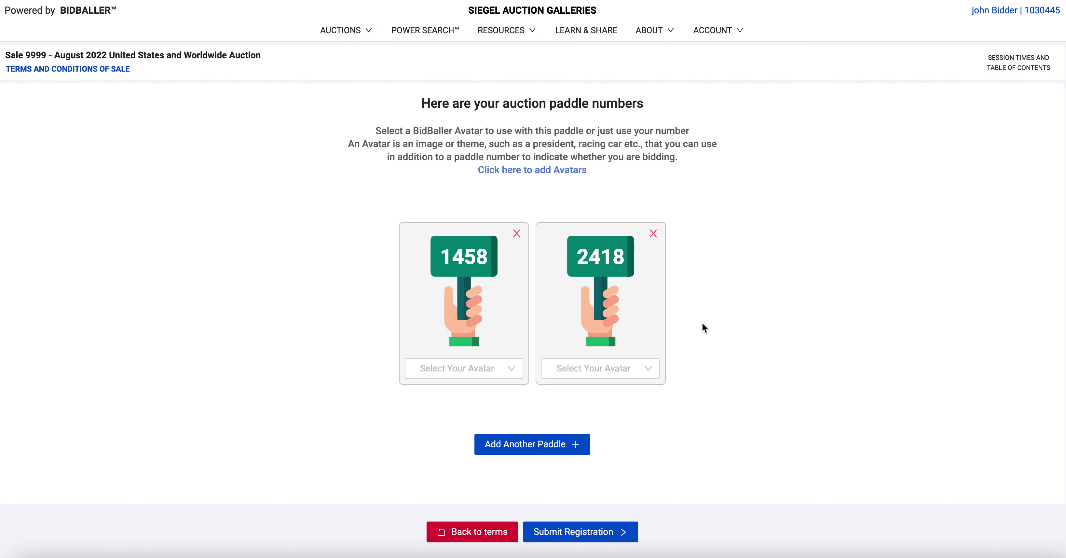
left_click(571, 533)
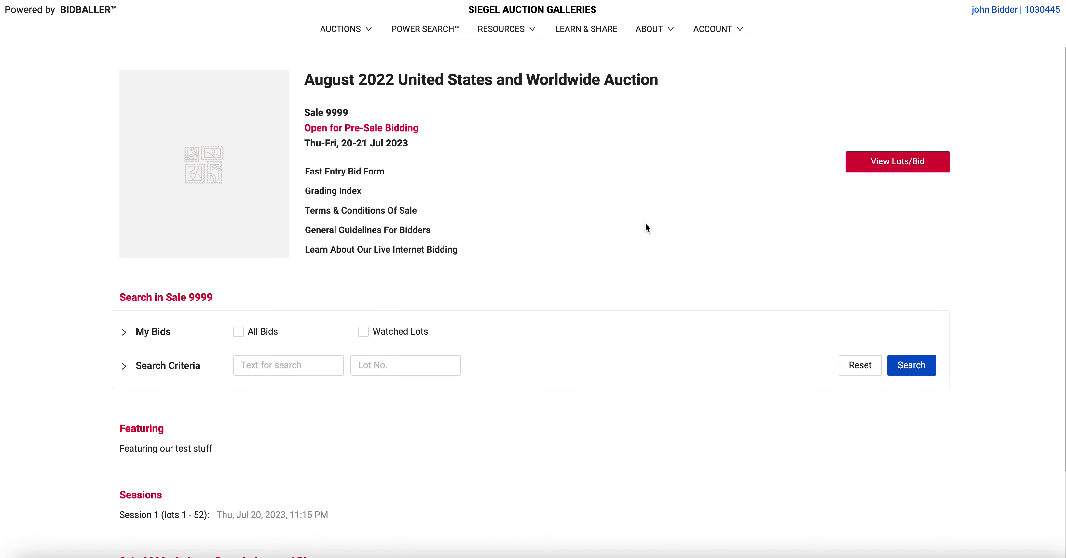
- Open the Proofs, 1847 Issue section (lots 1-6) from the sale's index to descriptions and photos
scroll(644, 224, "down", 3)
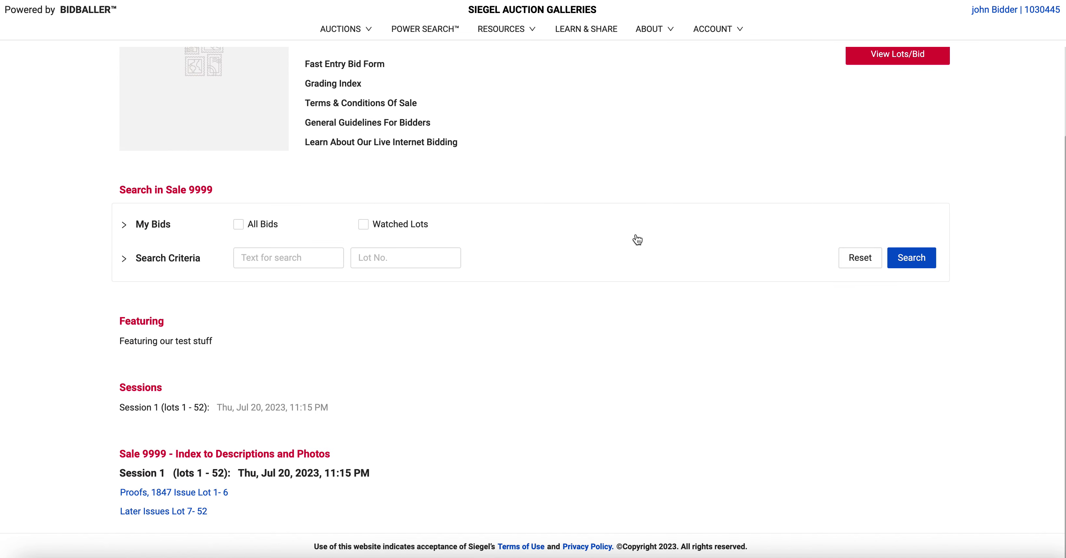
left_click(155, 496)
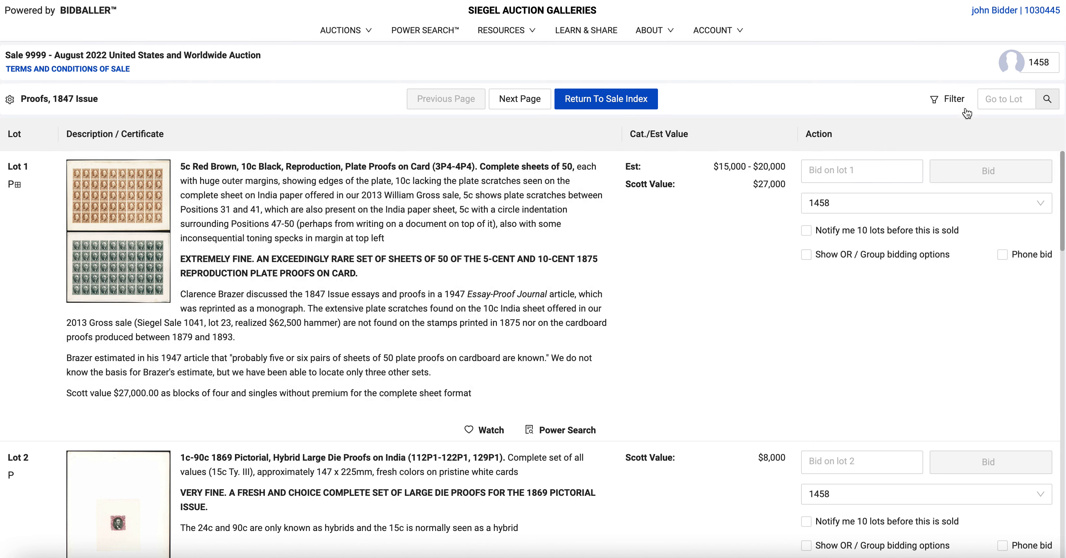
left_click(1004, 99)
- Add a third paddle through paddle management, return to the sale and check the list of available paddles
left_click(1043, 66)
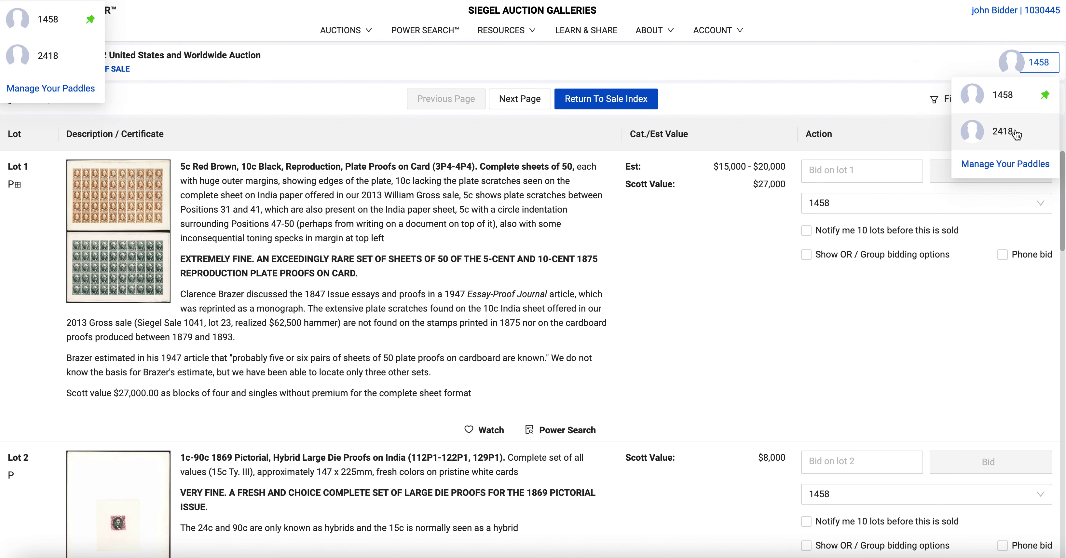
left_click(1002, 164)
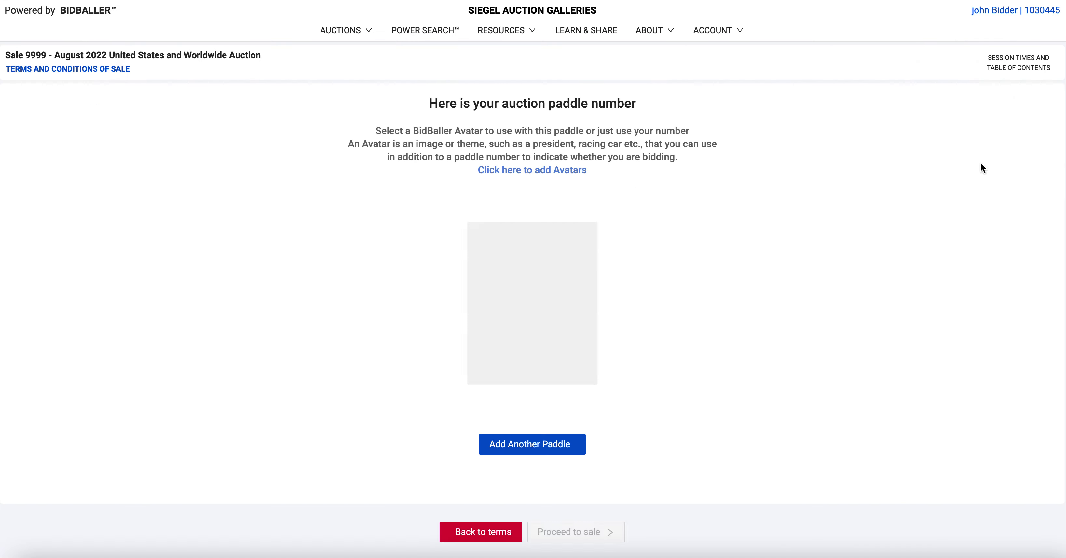
left_click(512, 454)
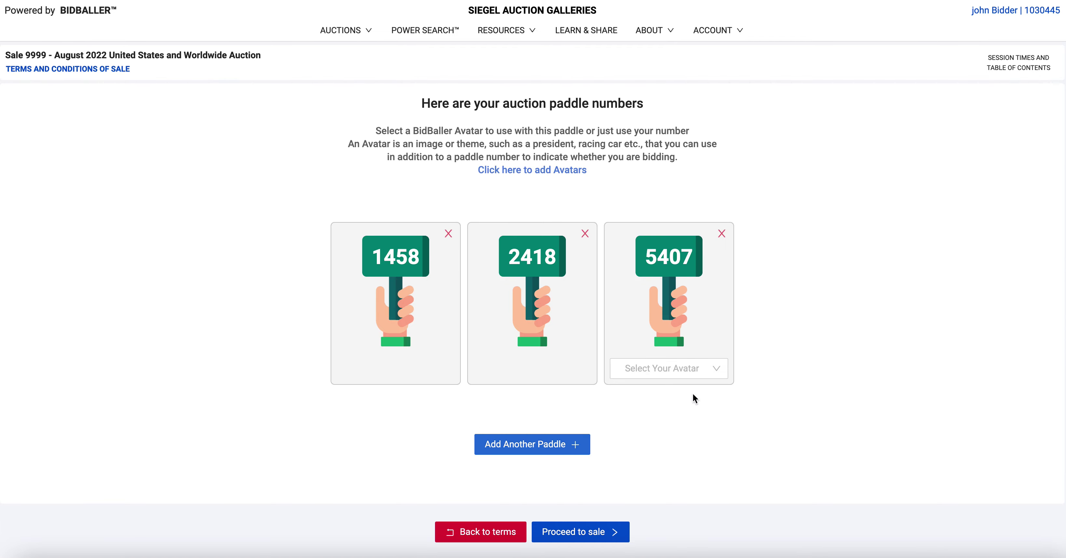
left_click(578, 533)
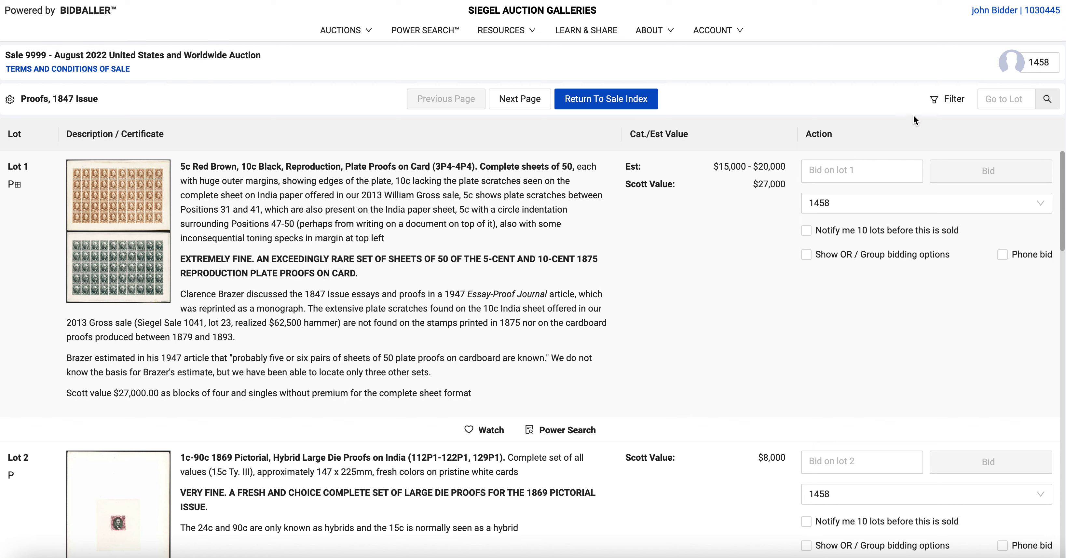
left_click(1039, 62)
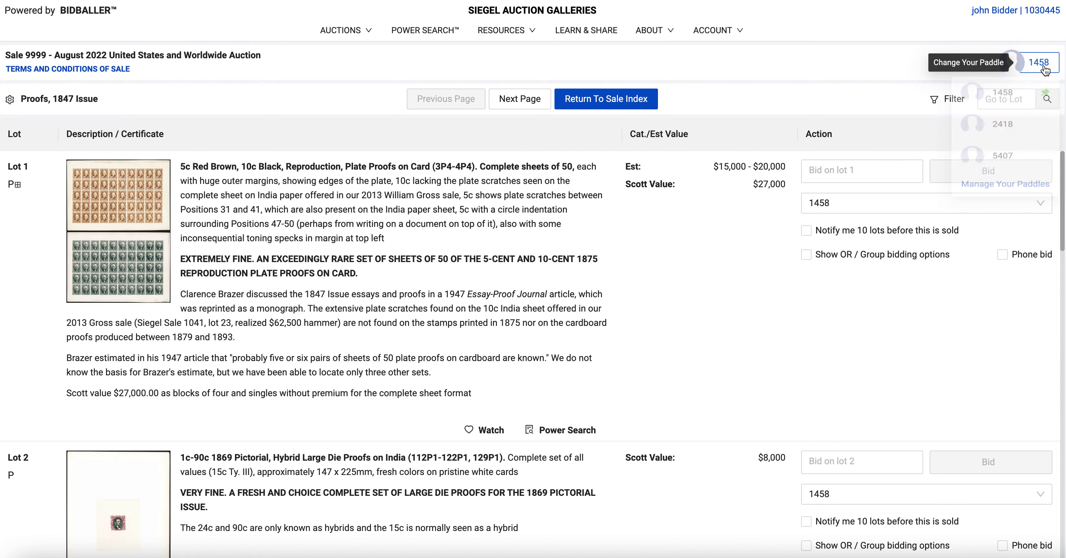
left_click(682, 287)
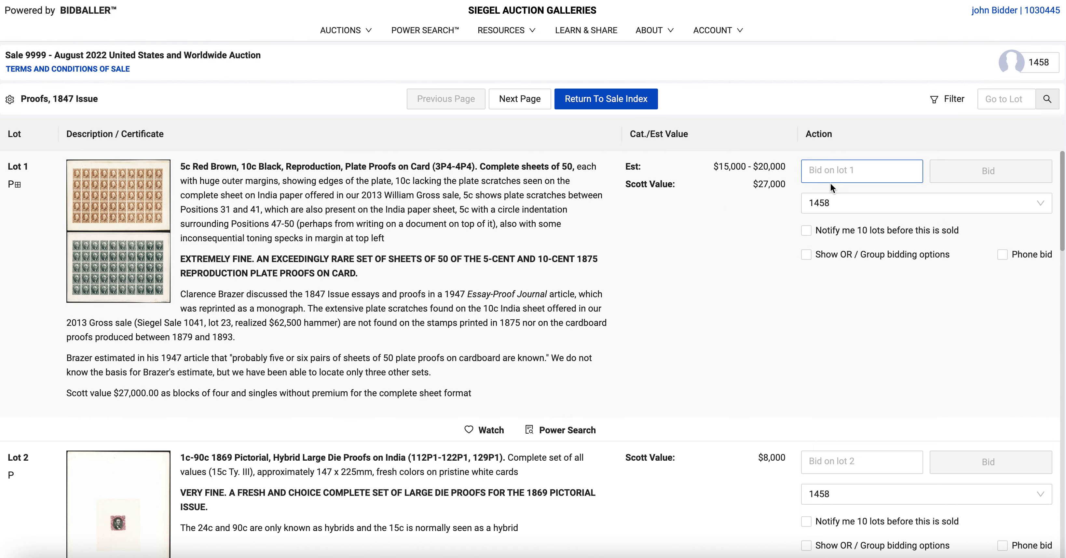
- Bid $12,000 on lot 1 with paddle 2418 and raise that bid to $14,000
left_click(909, 209)
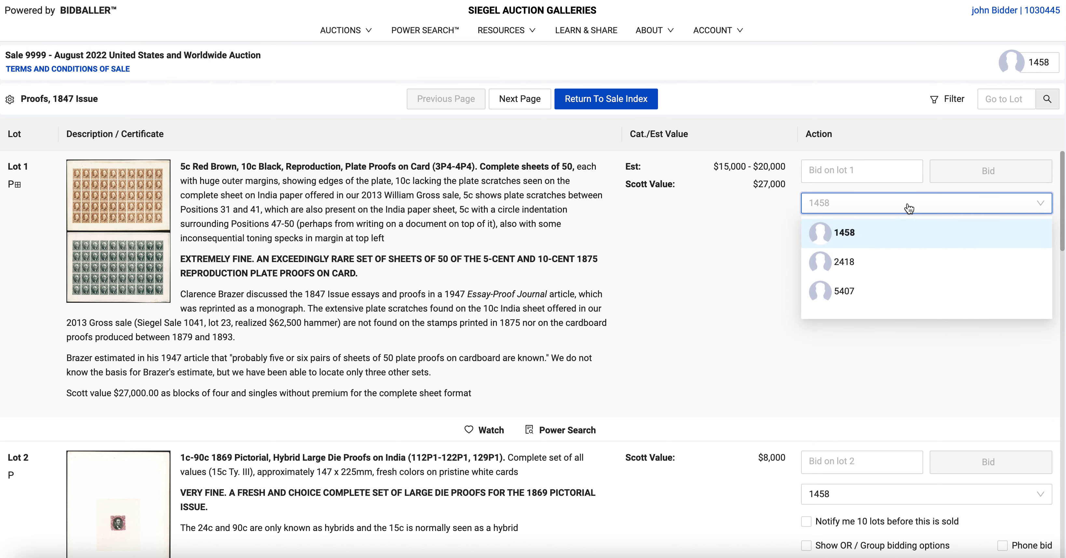
left_click(856, 263)
left_click(844, 171)
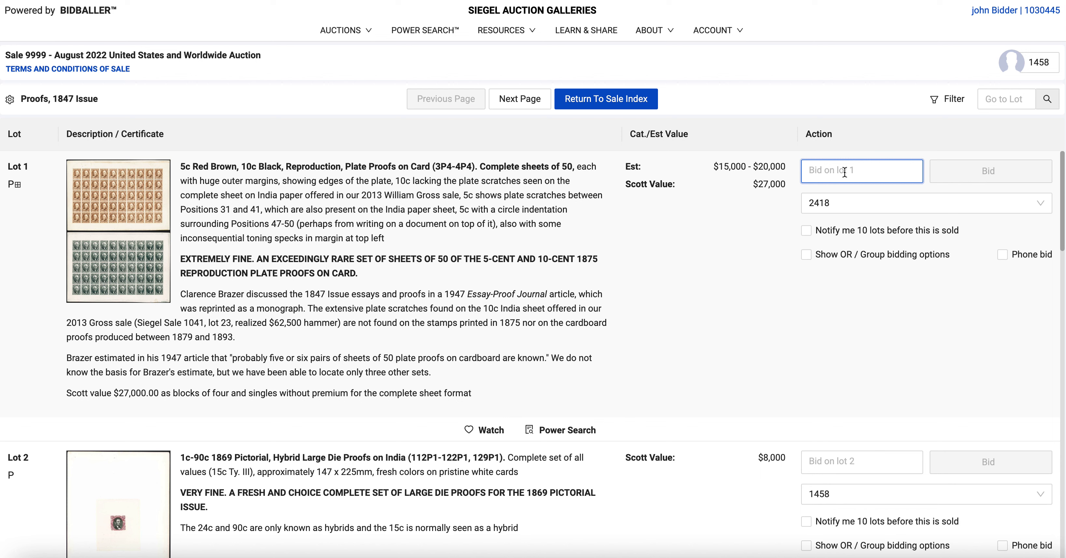
type("120000")
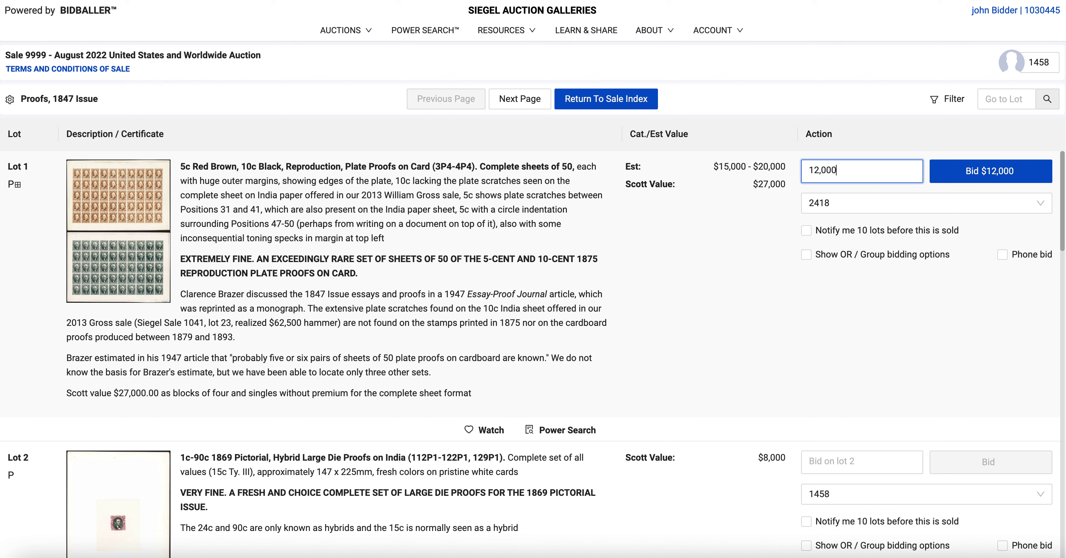
key("Return")
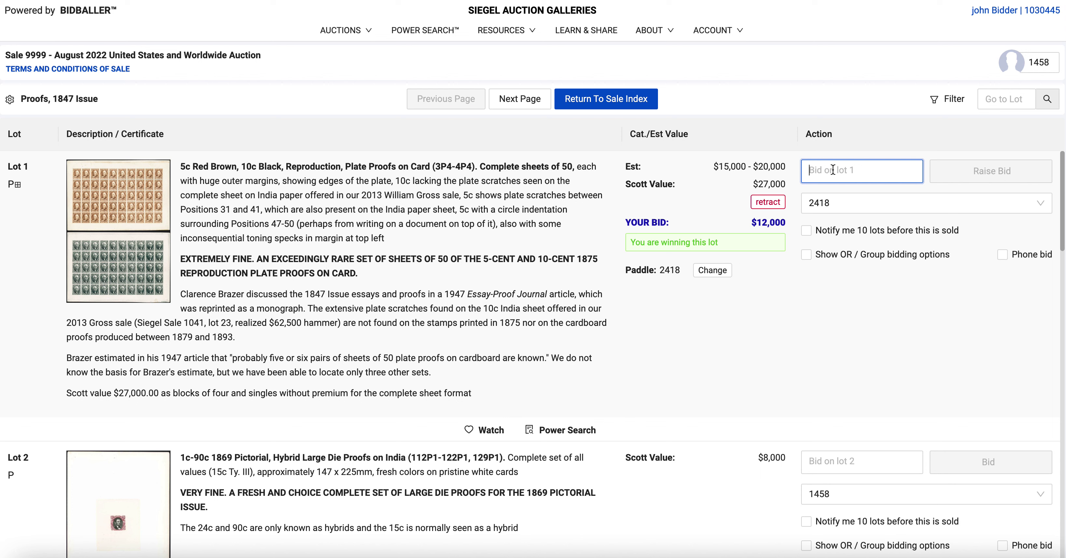
type("14,000")
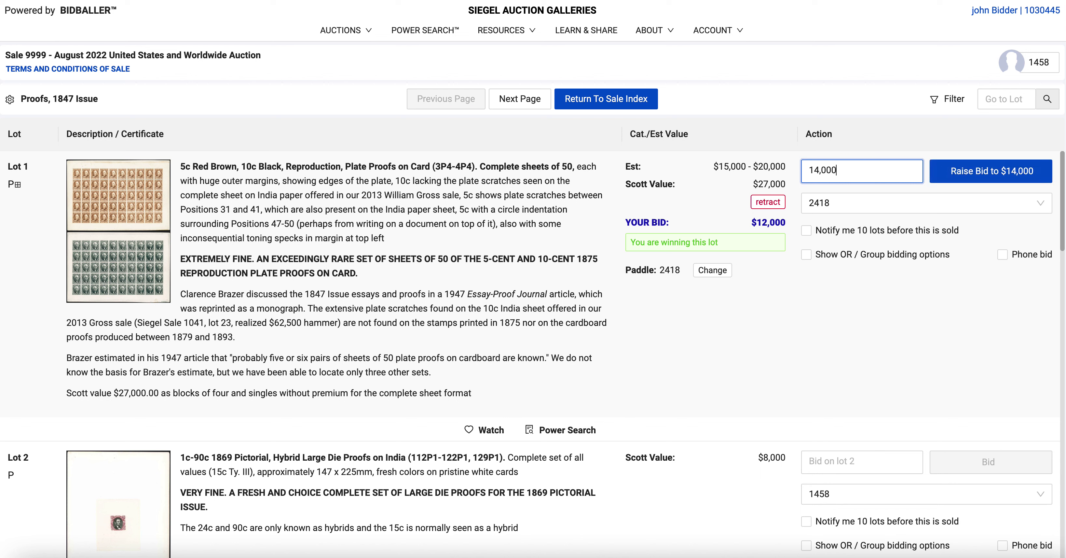
left_click(989, 174)
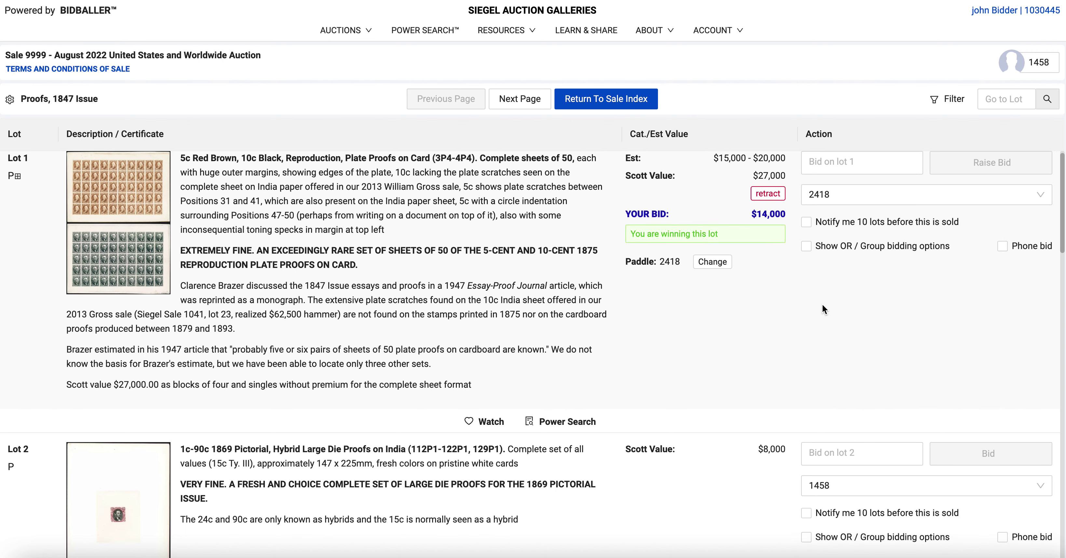
- Place a $5,000 bid on lot 2 with paddle 1458
scroll(822, 307, "down", 1)
scroll(822, 308, "down", 2)
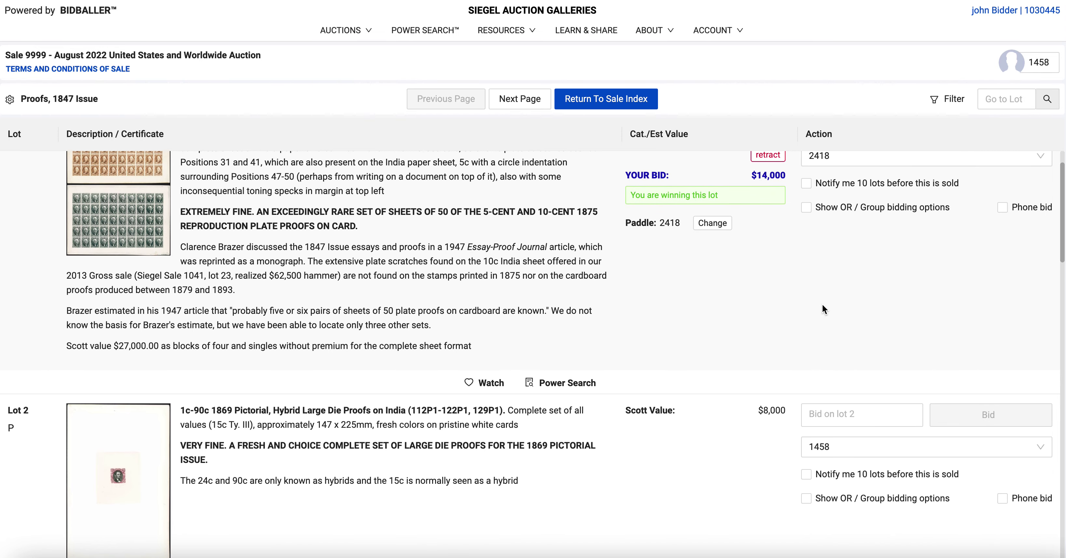
scroll(823, 308, "down", 5)
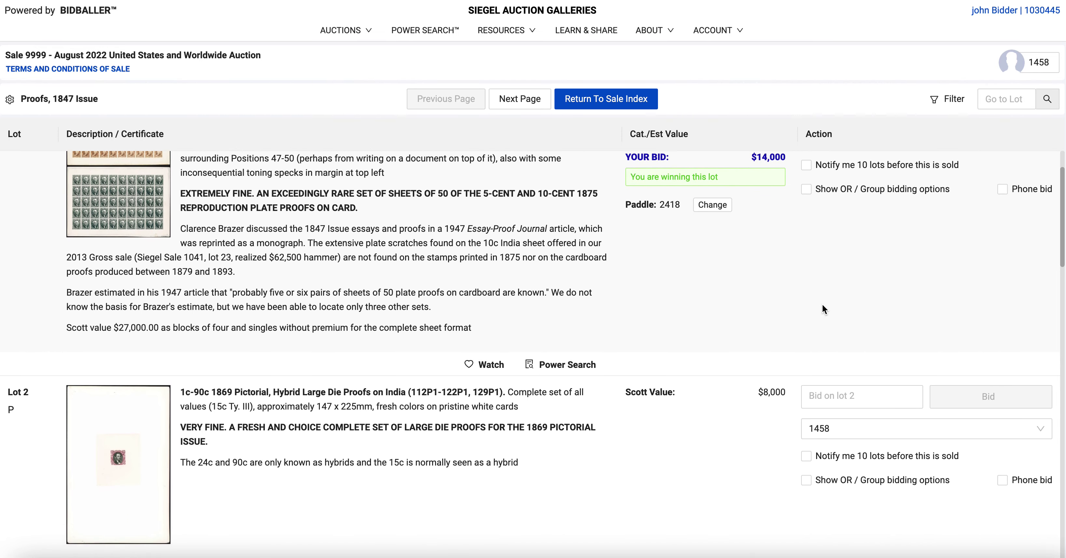
left_click(839, 292)
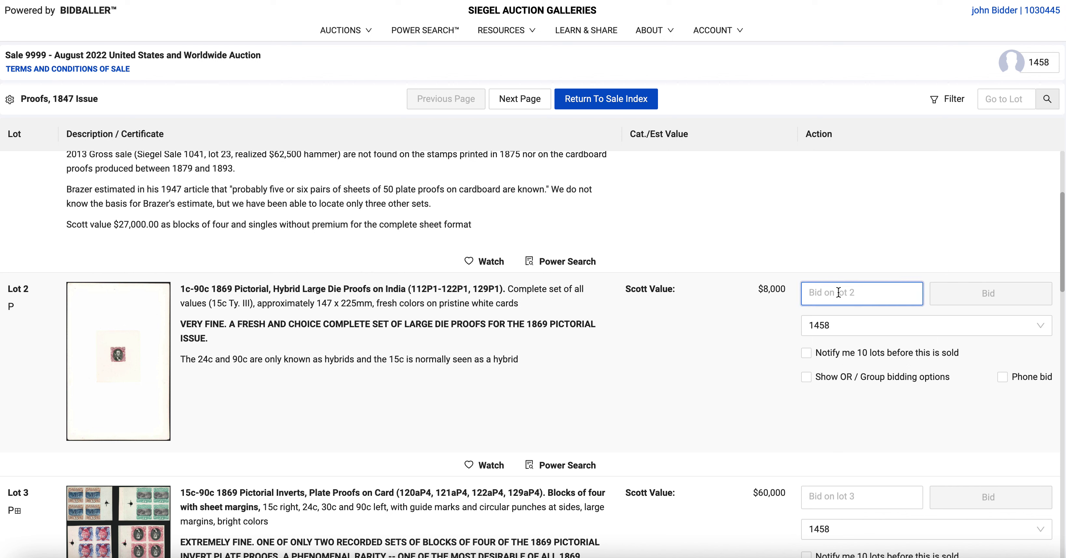
type("5000")
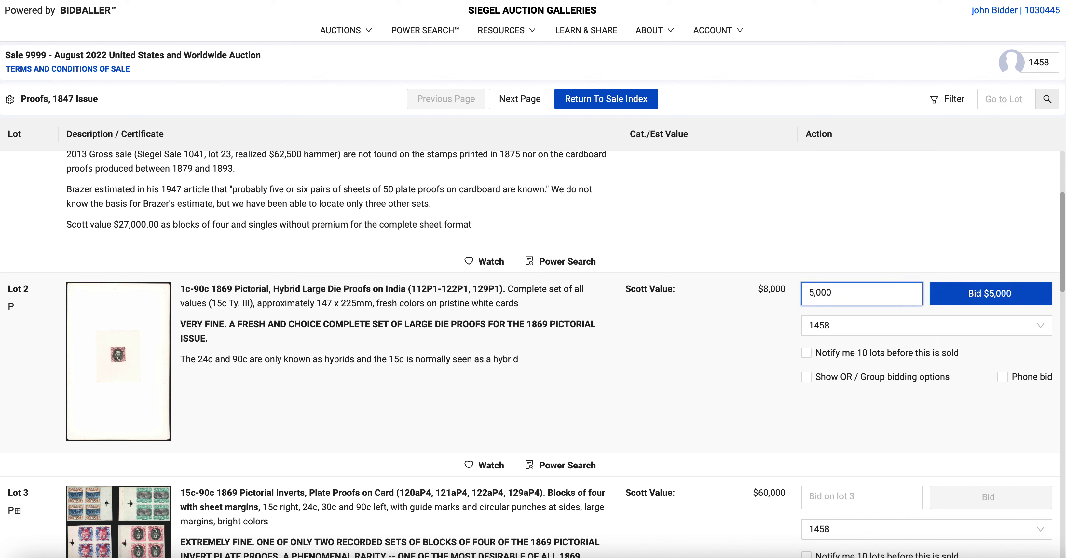
left_click(977, 293)
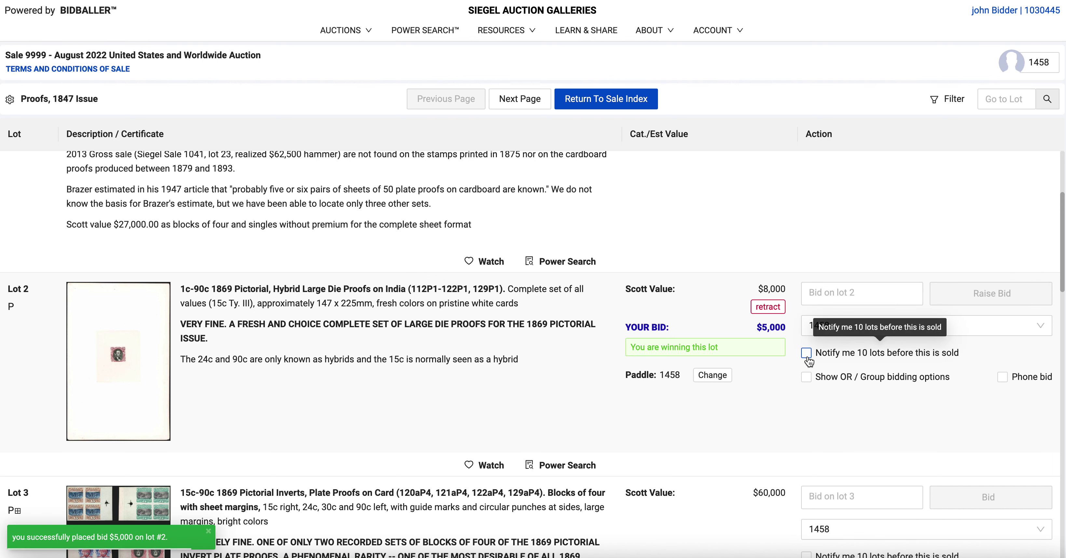
- Turn the bid on lot 2 into an "OR" bid in a group named Proofs
left_click(806, 377)
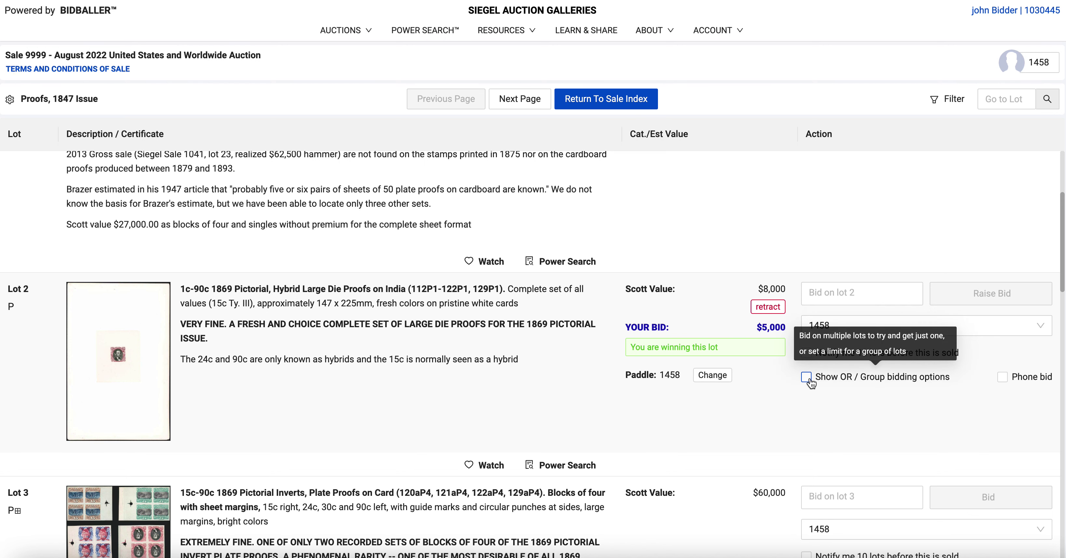
left_click(816, 404)
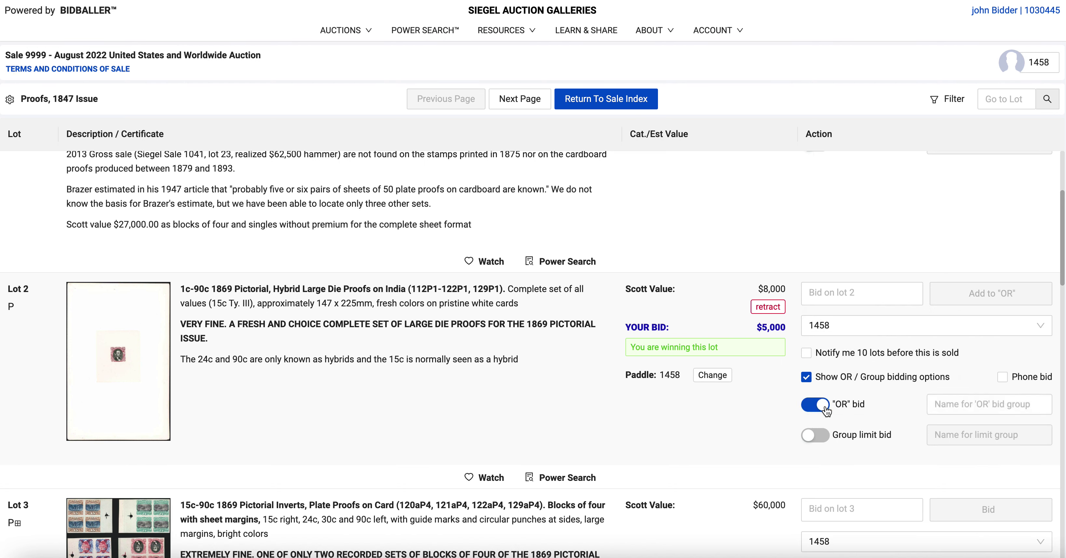
left_click(961, 407)
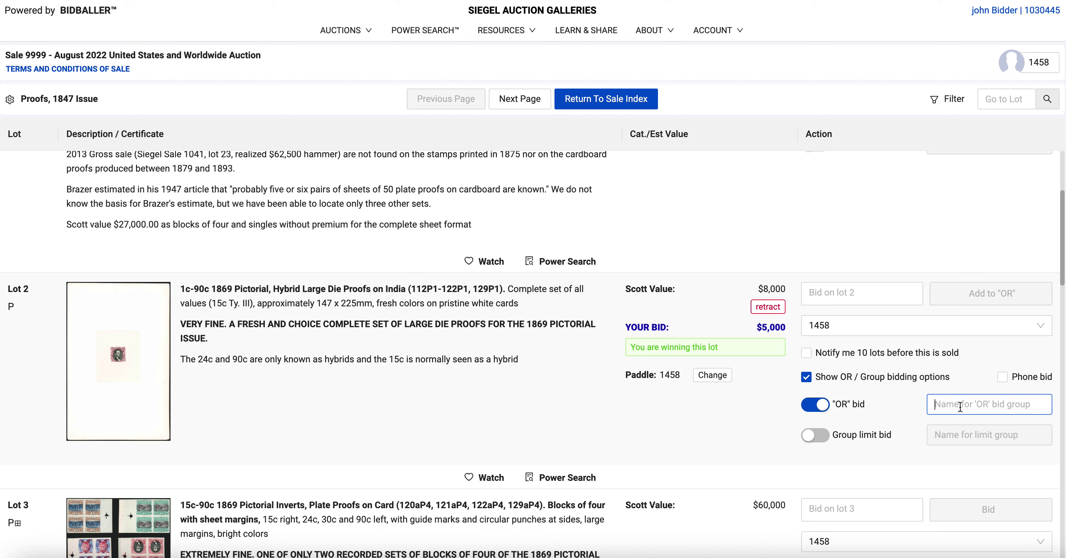
type("Proofs")
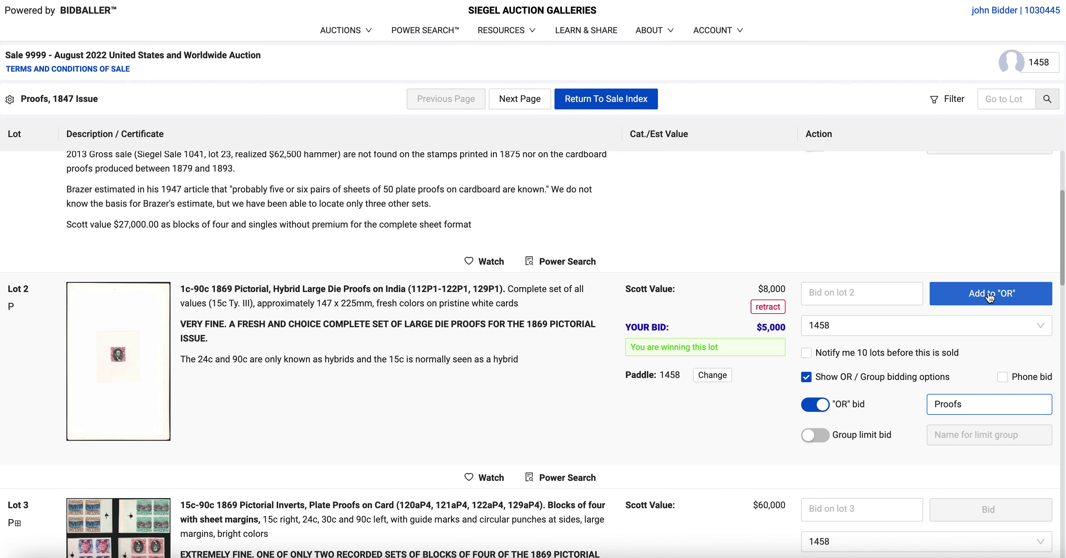
left_click(935, 295)
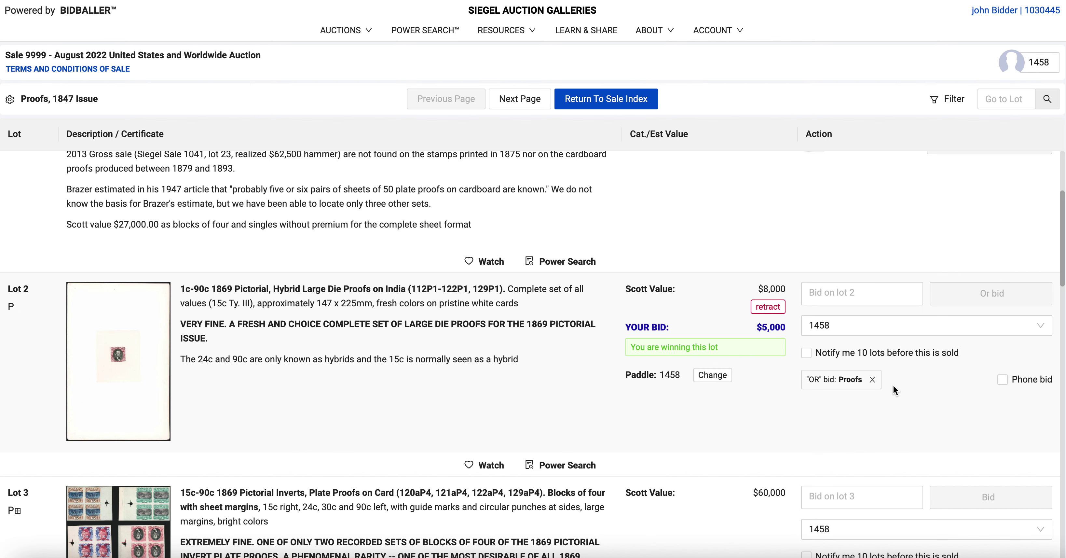
- Place a $35,000 "OR" bid on lot 3 in the existing Proofs group and change that bid's paddle to 2418
scroll(917, 376, "down", 1)
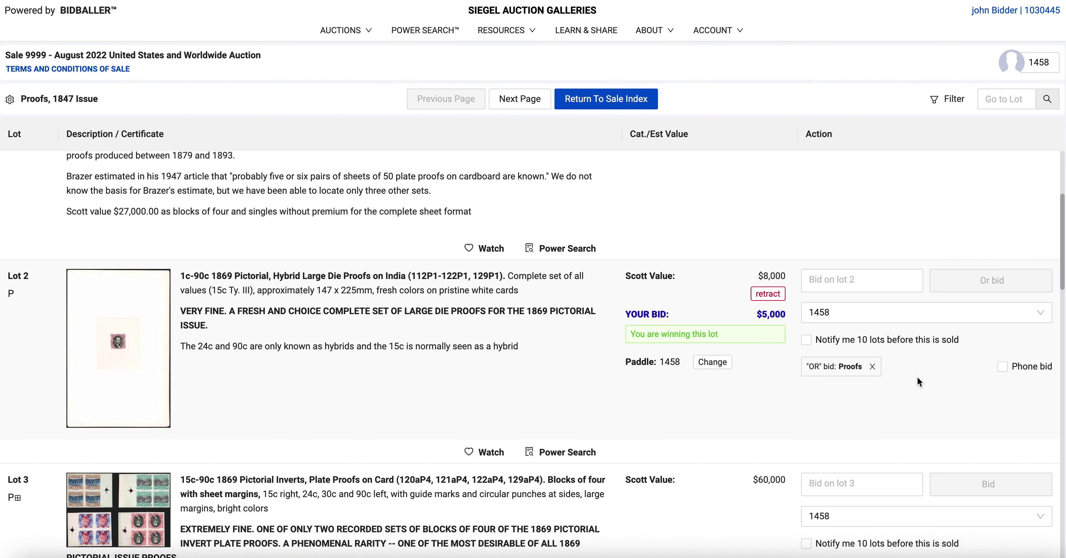
left_click(825, 461)
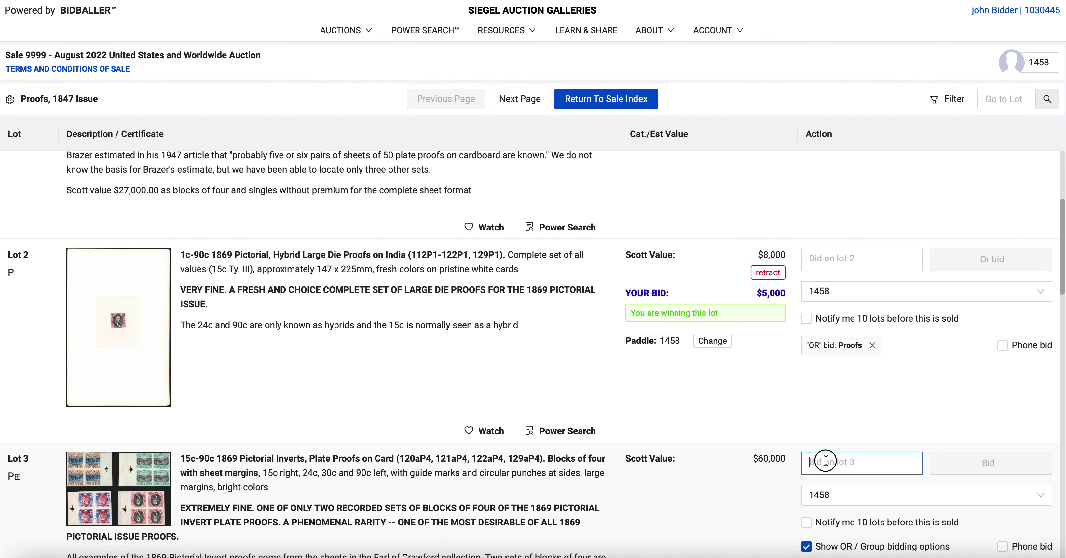
scroll(900, 388, "down", 1)
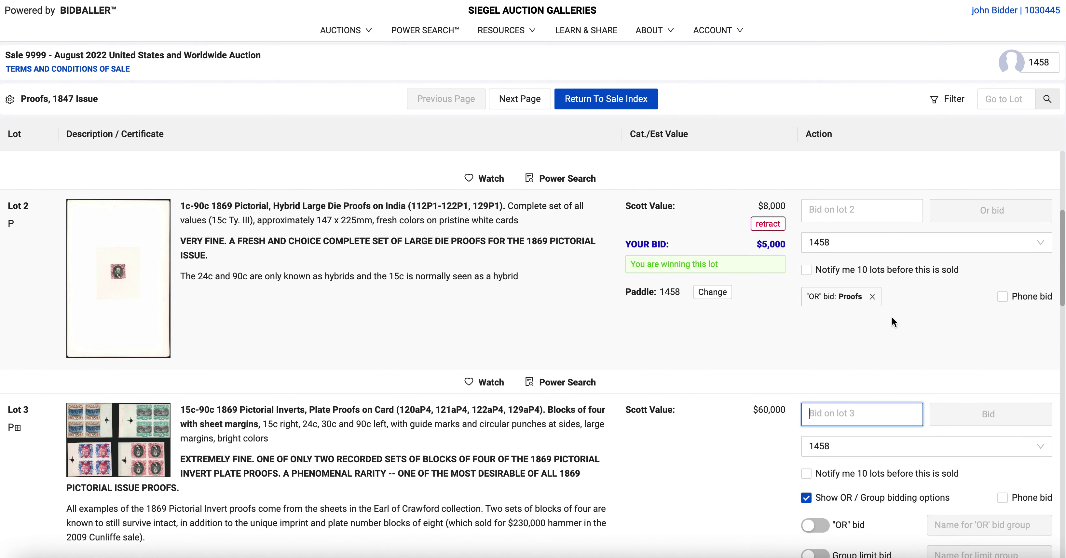
scroll(892, 317, "down", 2)
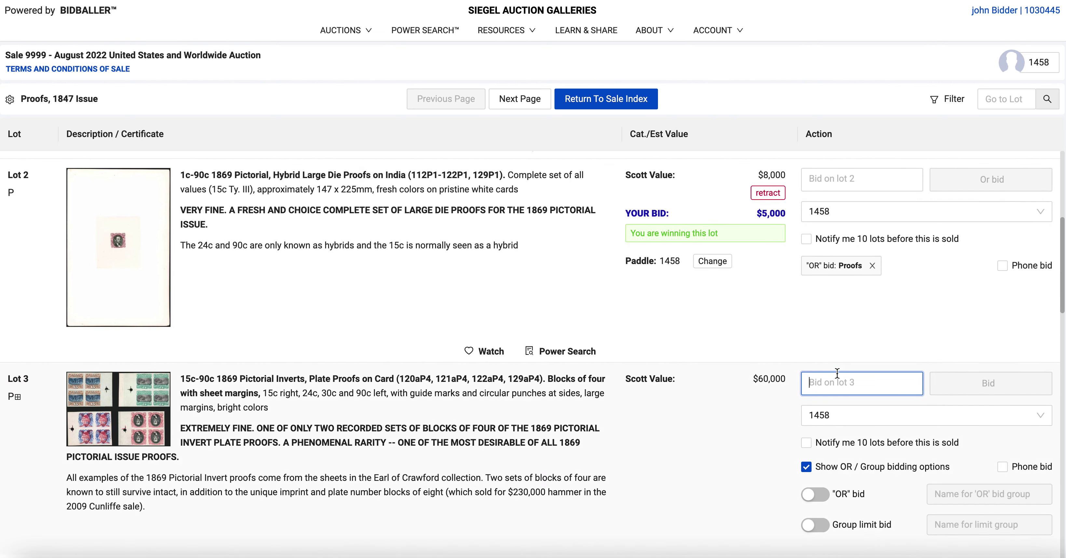
type("35,000")
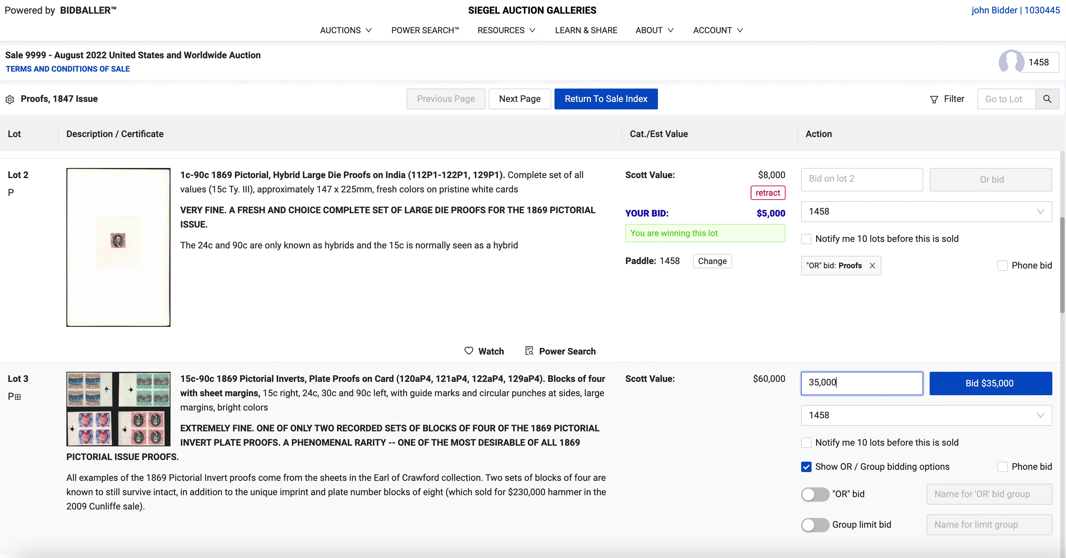
left_click(824, 495)
left_click(957, 494)
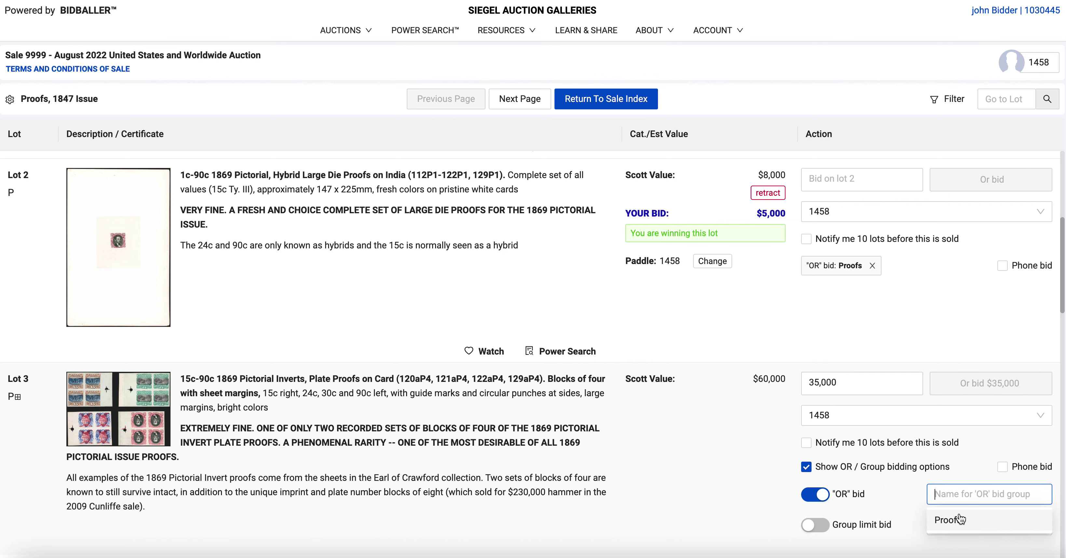
left_click(960, 519)
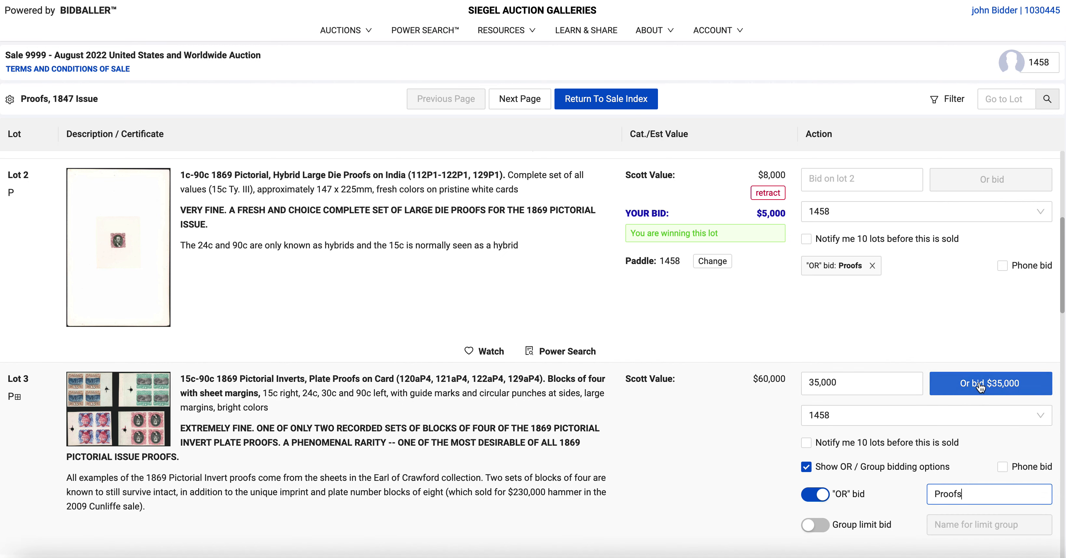
left_click(981, 384)
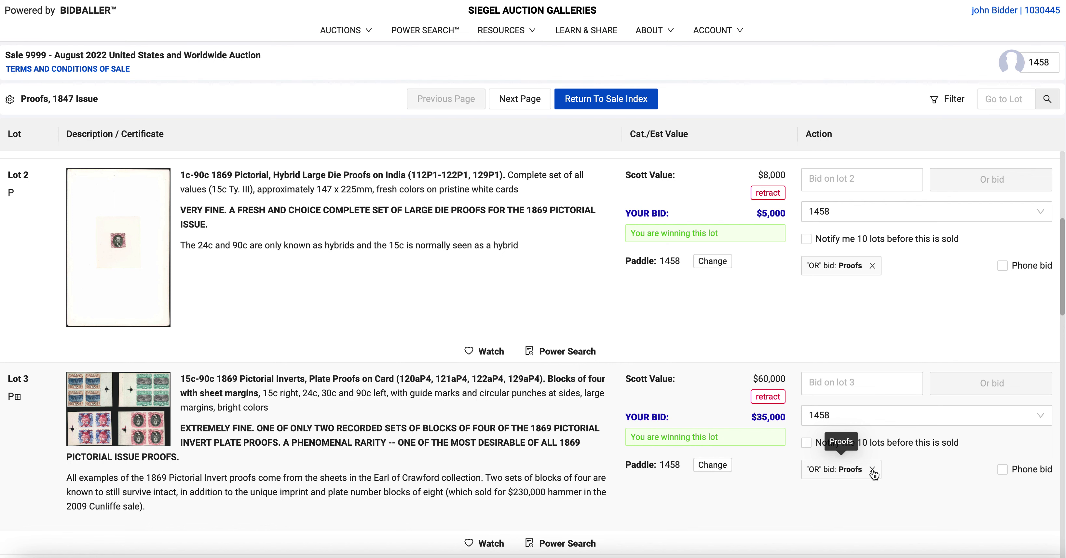
left_click(710, 466)
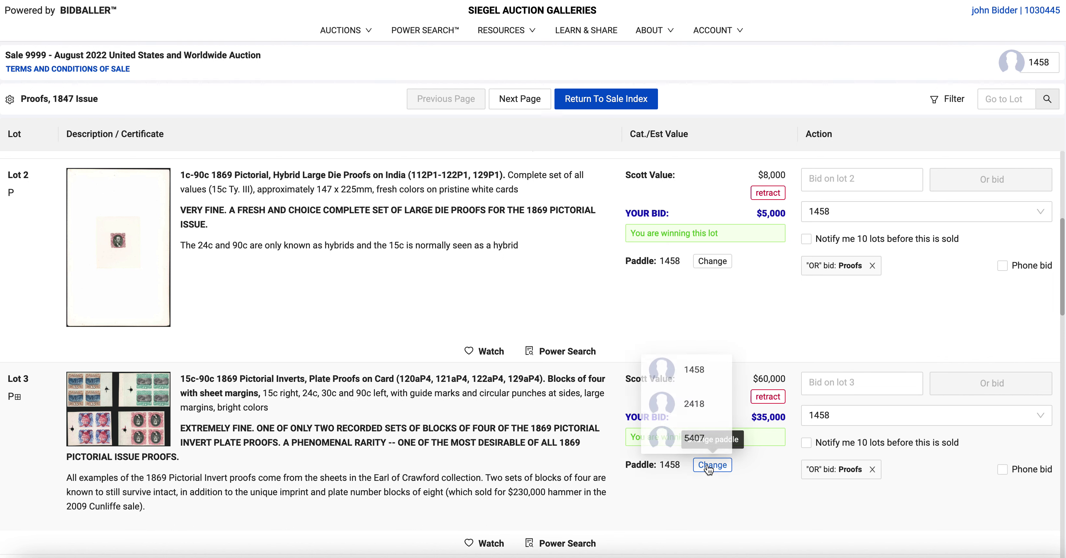
left_click(697, 411)
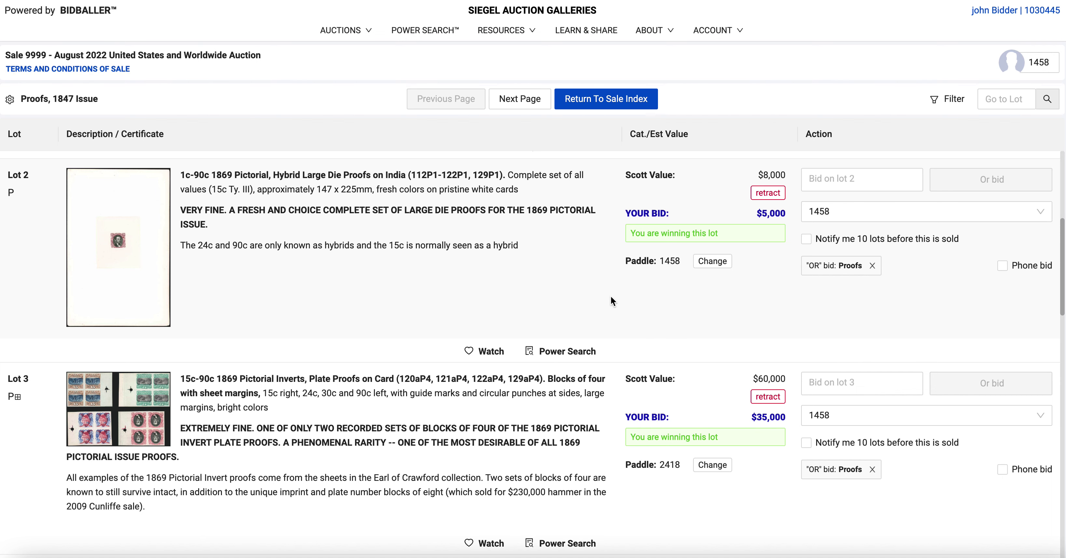
- Join the live auction and switch the active paddle to 5407
scroll(610, 294, "up", 2)
scroll(711, 234, "up", 6)
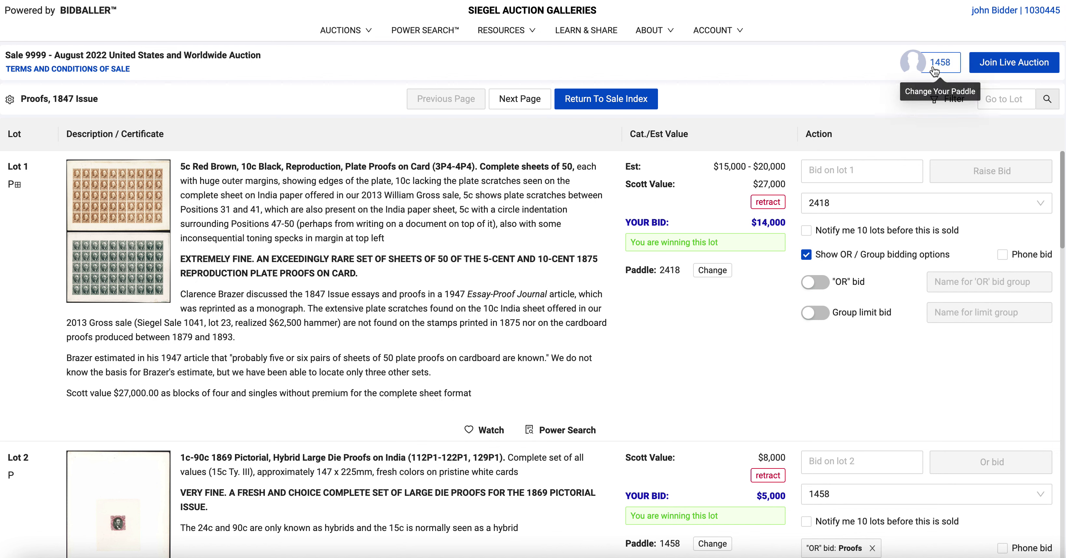
left_click(1019, 66)
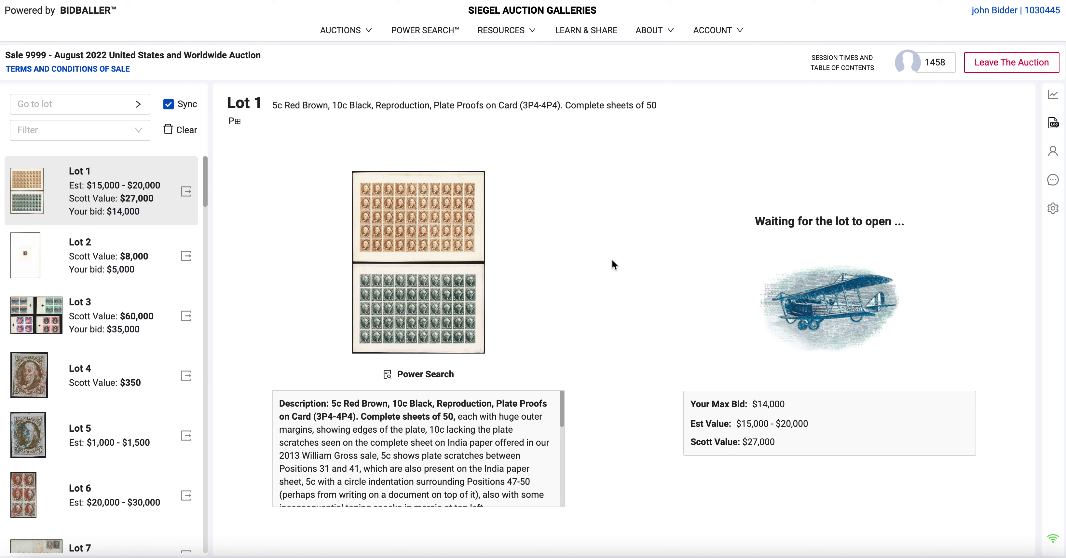
mouse_move(205, 168)
left_mouse_down()
mouse_move(205, 227)
mouse_move(208, 165)
left_mouse_up()
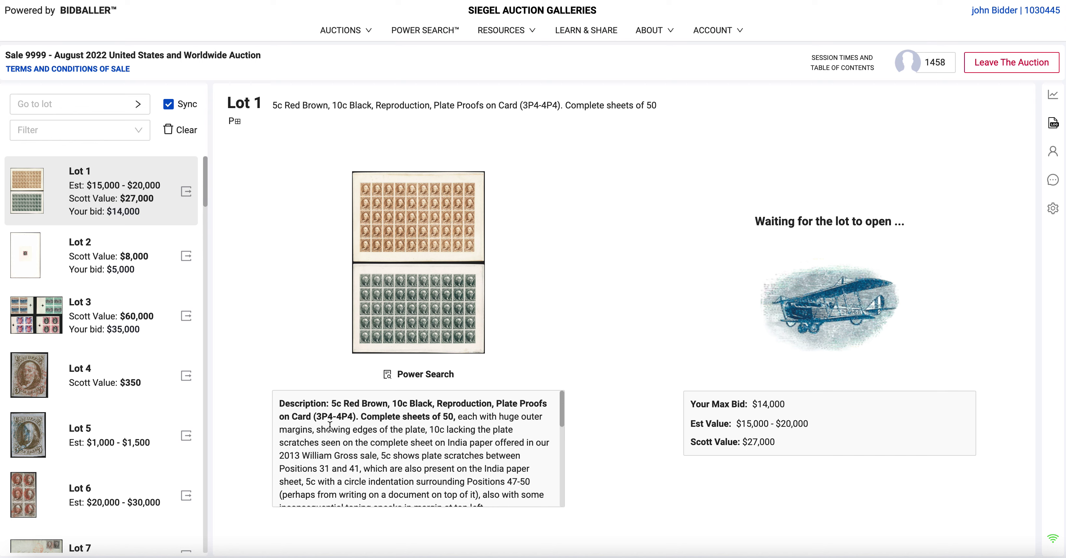
left_click_drag(563, 409, 621, 394)
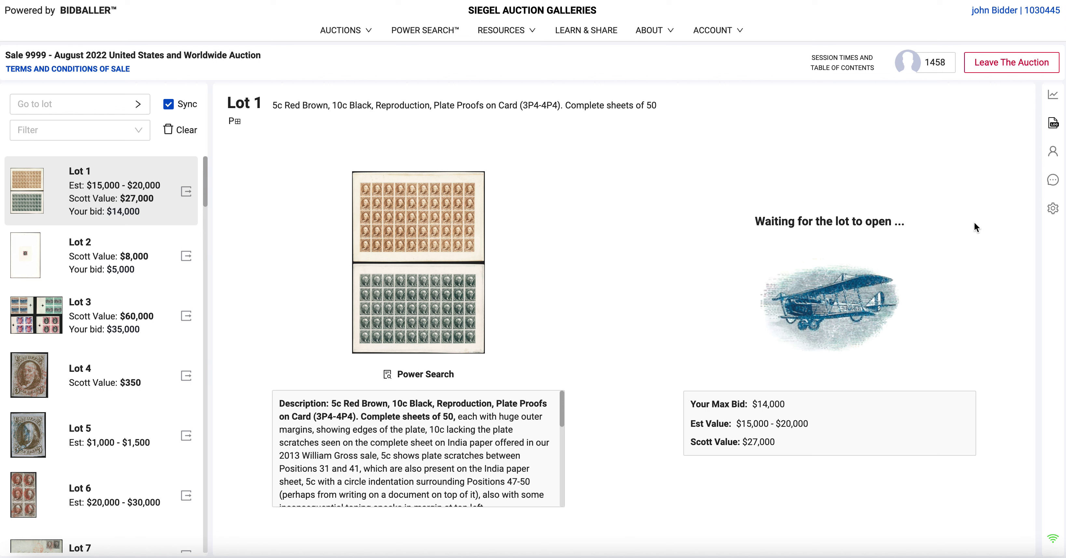
left_click(940, 63)
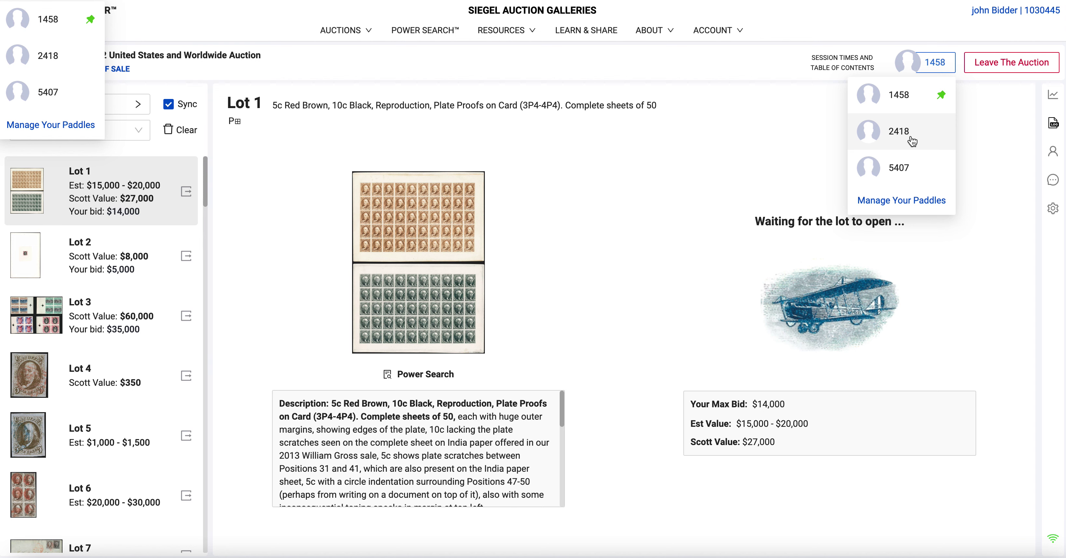
left_click(912, 171)
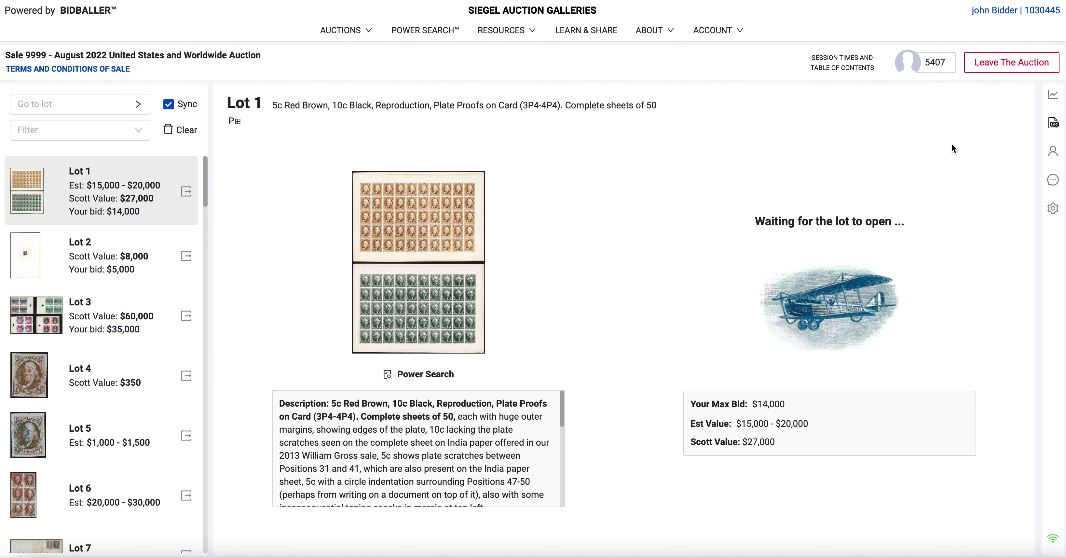
- Review the "How Am I Doing?" bidding summary, opening the sale budget for editing and cancelling it
left_click(1052, 99)
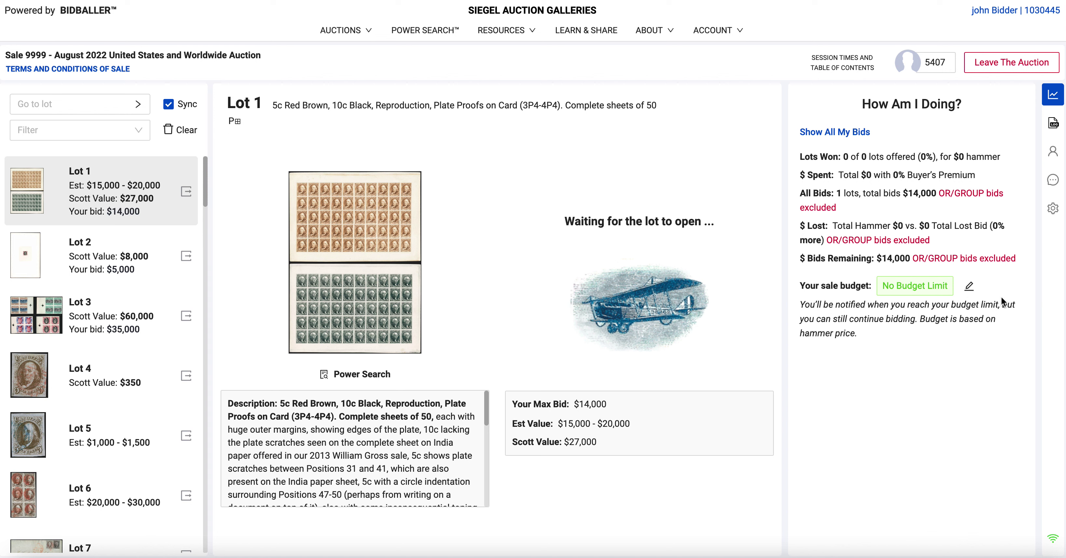
left_click(969, 285)
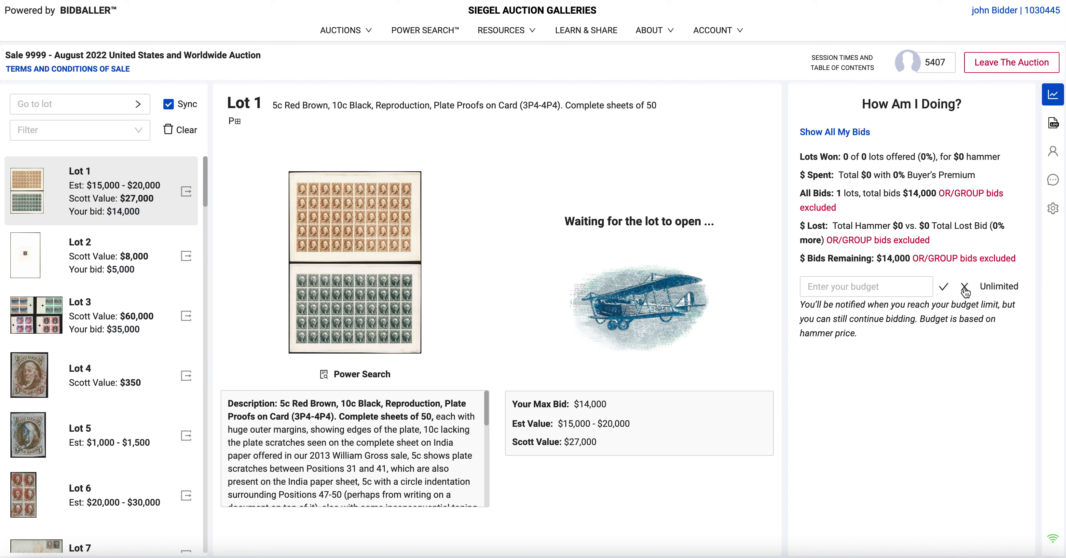
left_click(964, 287)
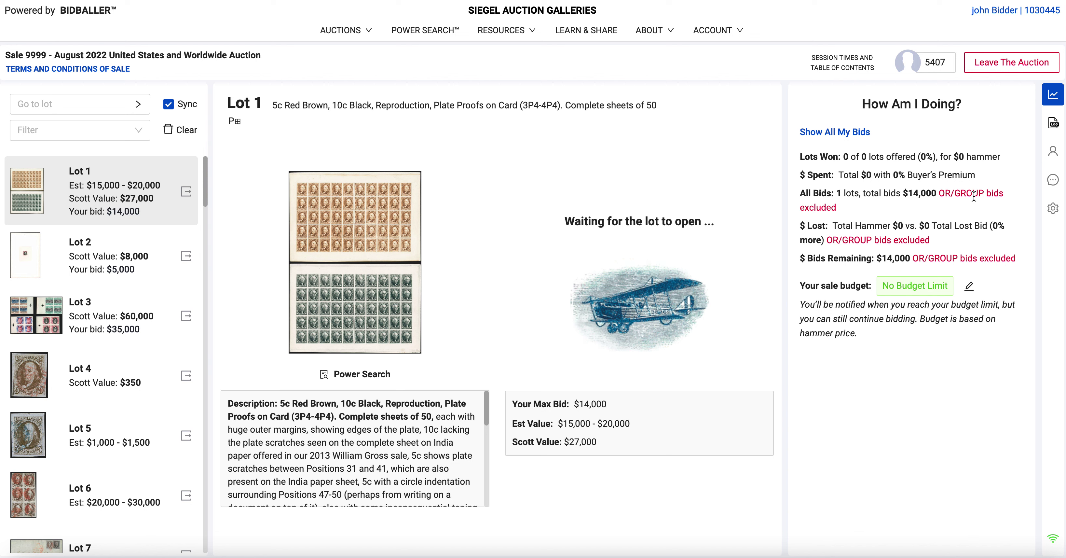
- Look through the auction logs, the list of own bids with all details expanded and collapsed, and the private chat
left_click(1054, 127)
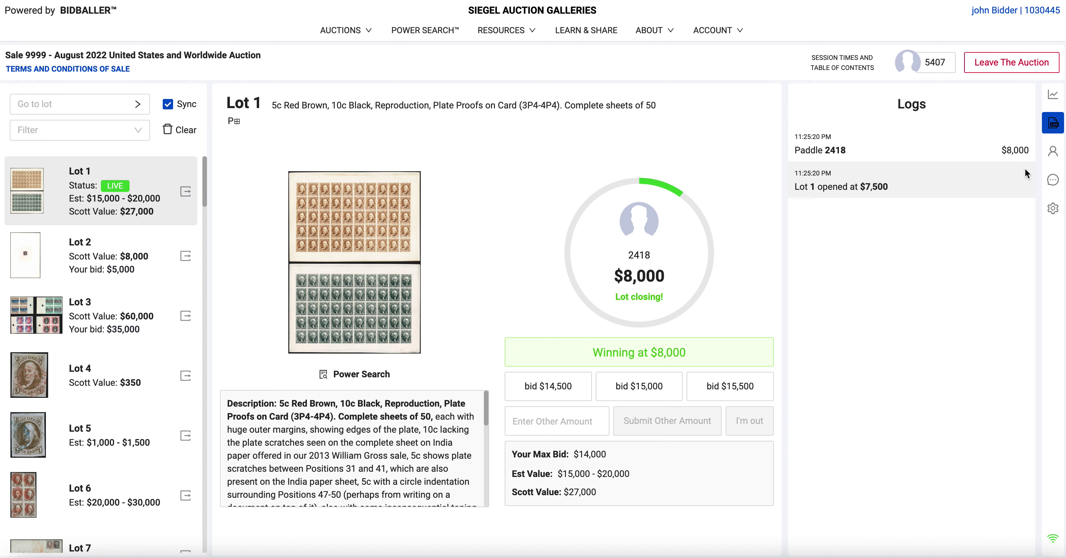
left_click(1053, 157)
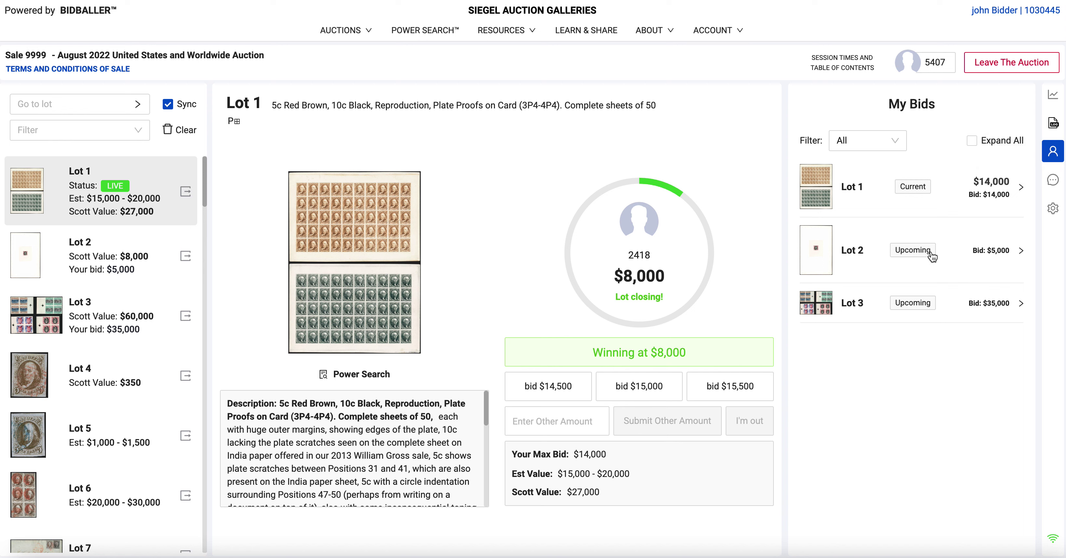
left_click(972, 141)
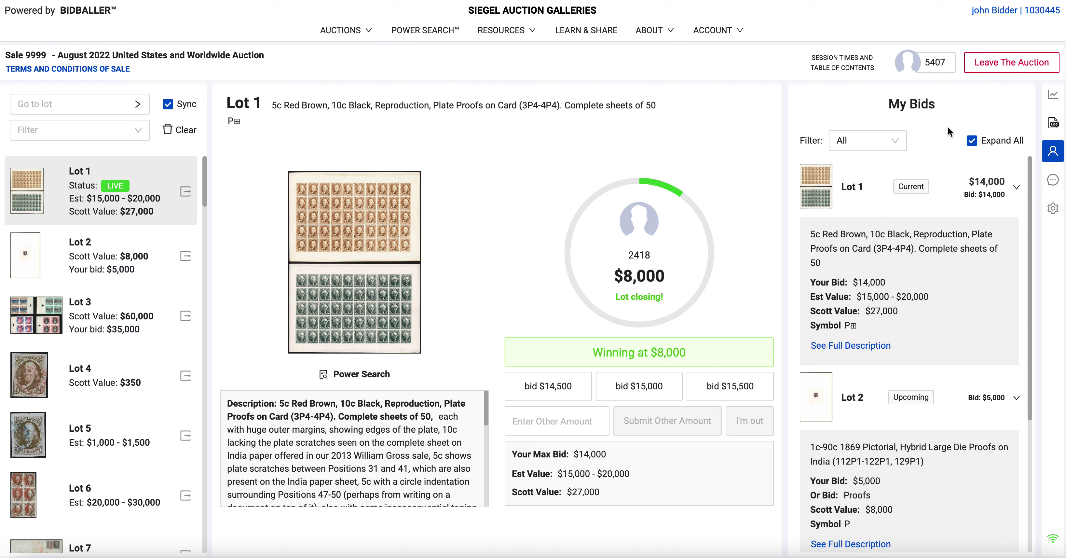
left_click(975, 143)
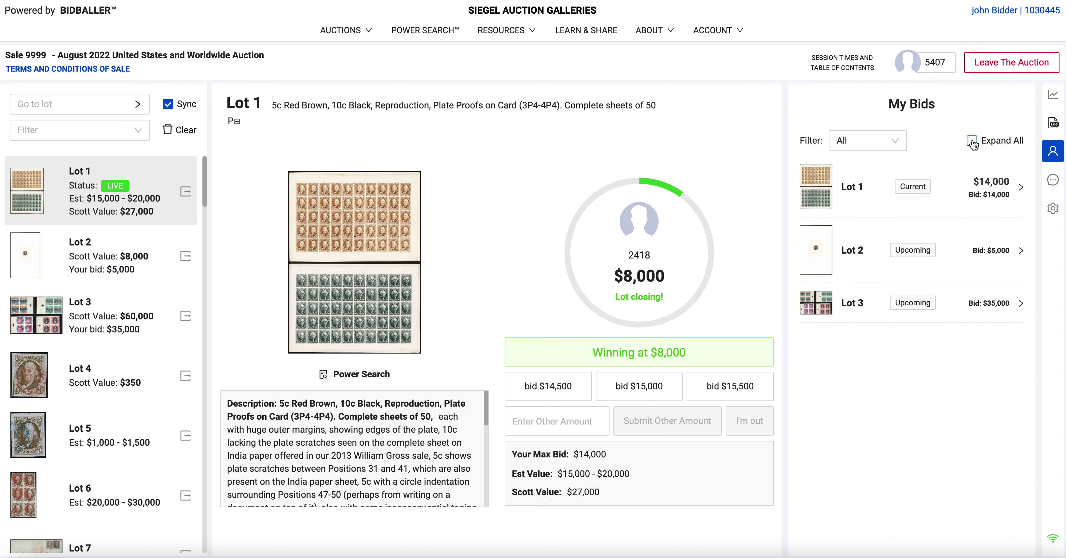
left_click(1053, 182)
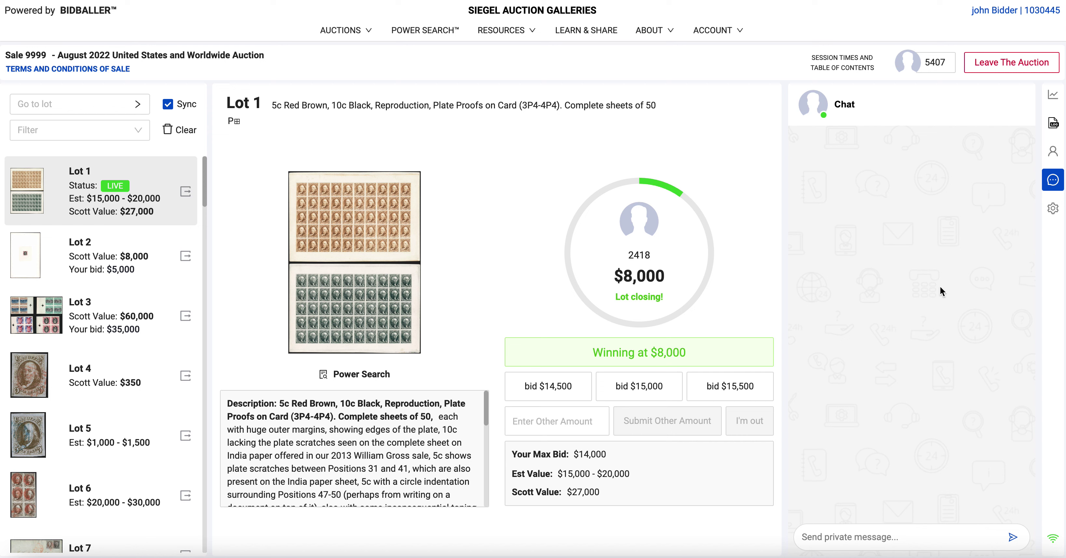
- Try Pound as the display currency with the multi-currency conversions shown, and restore US Dollar with the conversions hidden
left_click(1054, 211)
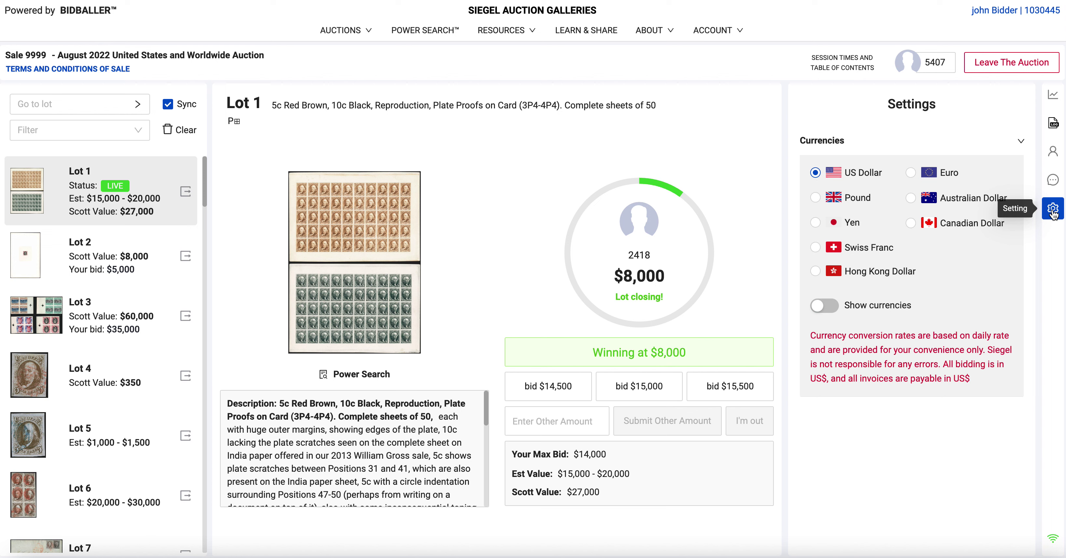
left_click(815, 197)
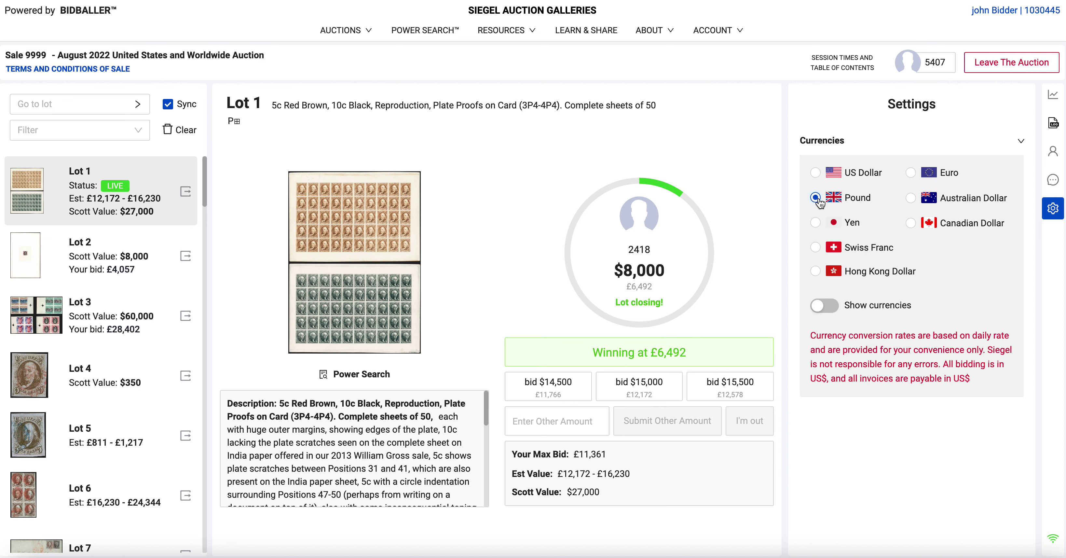
left_click(830, 312)
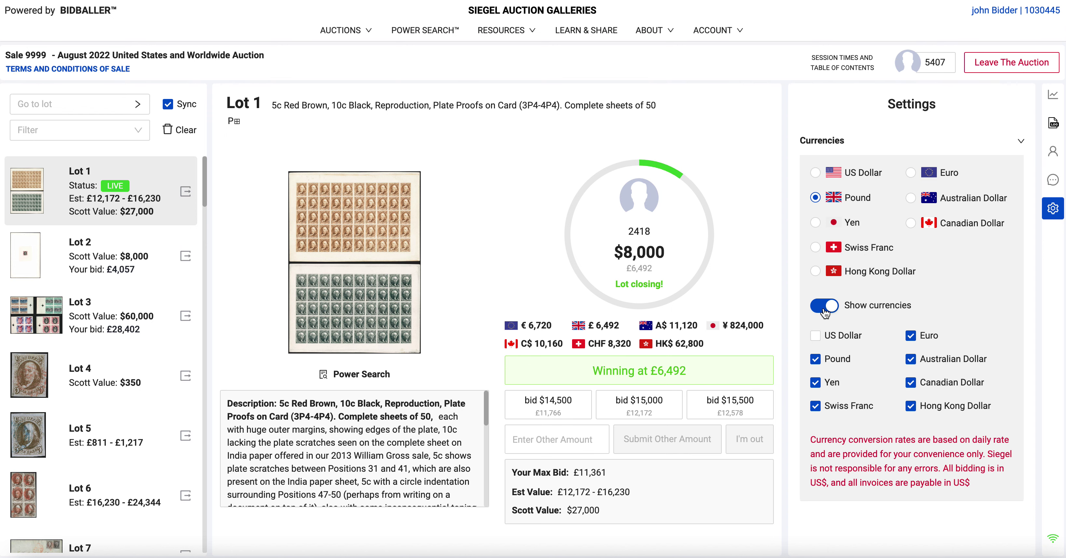
left_click(823, 311)
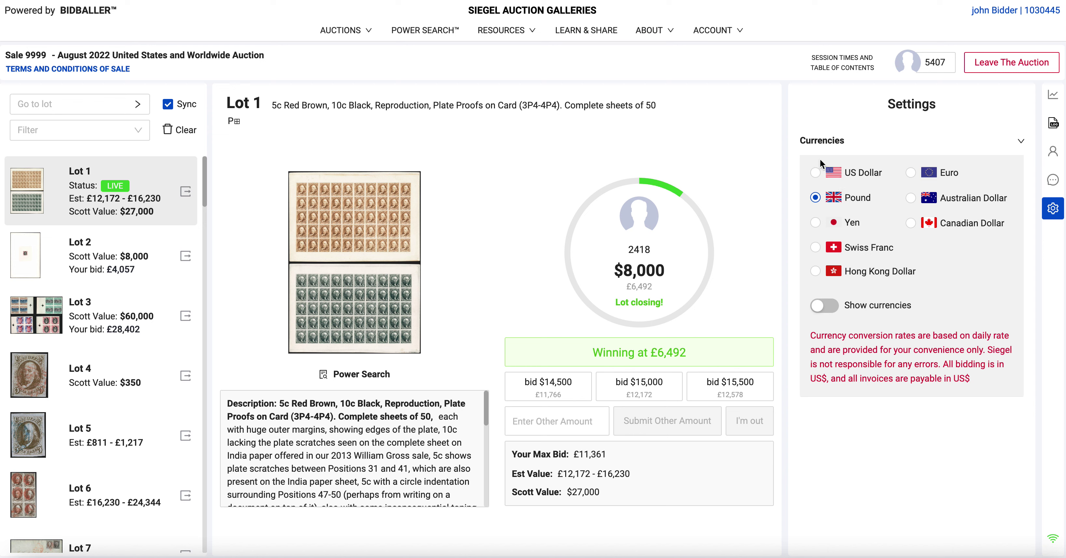
left_click(815, 172)
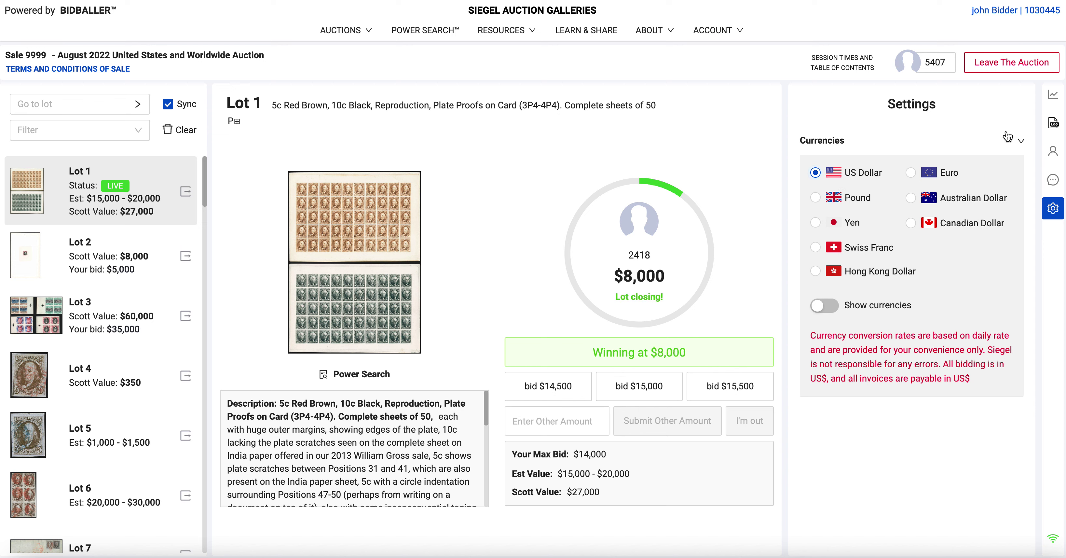
- Reopen the "How Am I Doing?" summary and bid $15,000 on live lot 1
left_click(1054, 97)
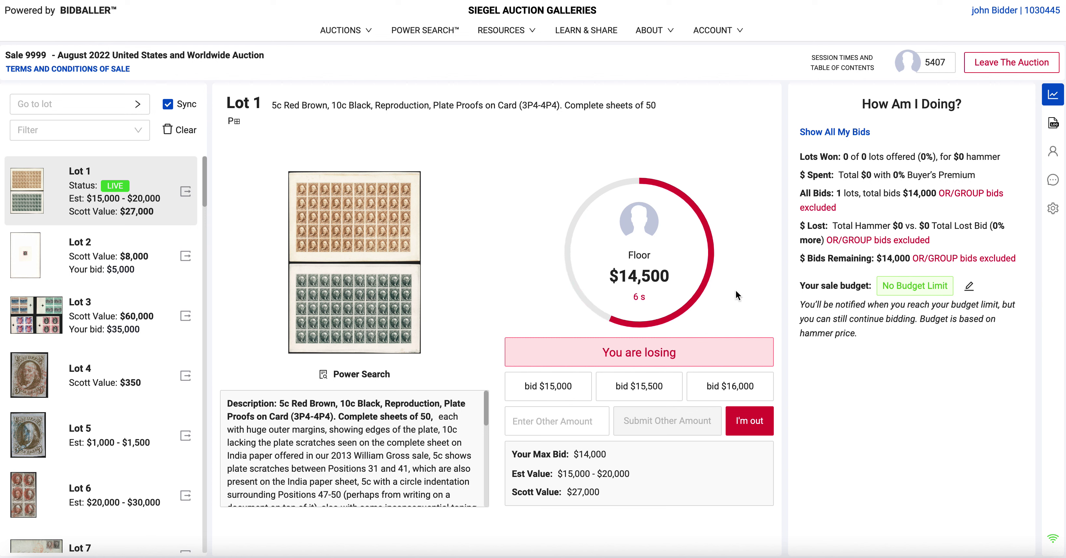
left_click(556, 389)
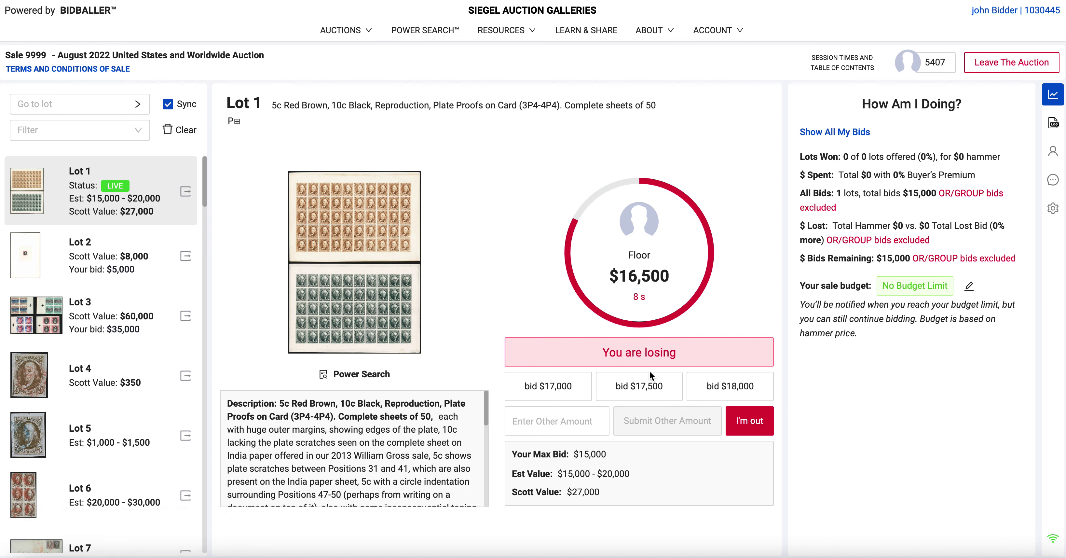
- Submit a custom bid of $20,000 on live lot 1 and confirm it
left_click(566, 422)
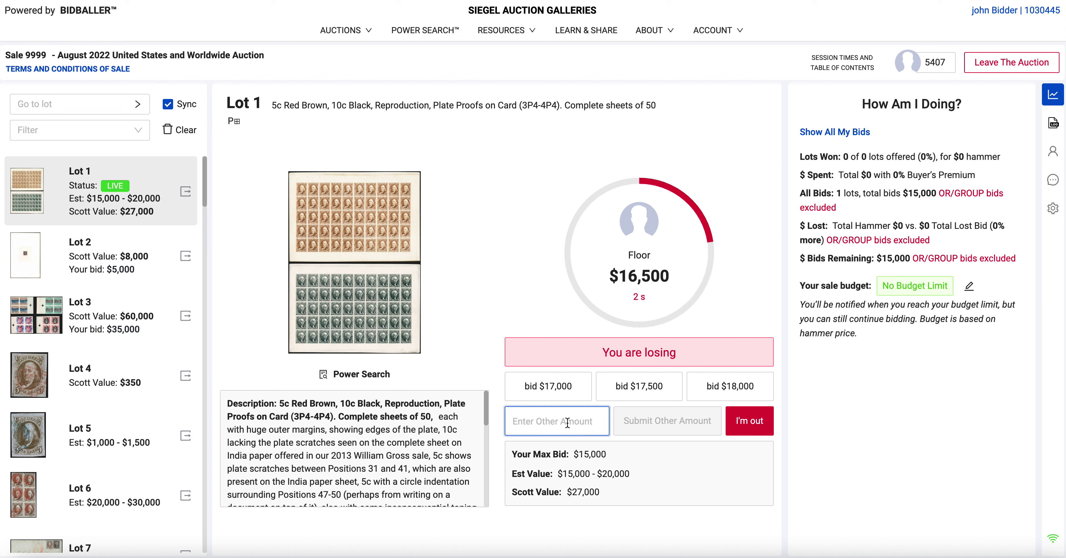
type("20,000")
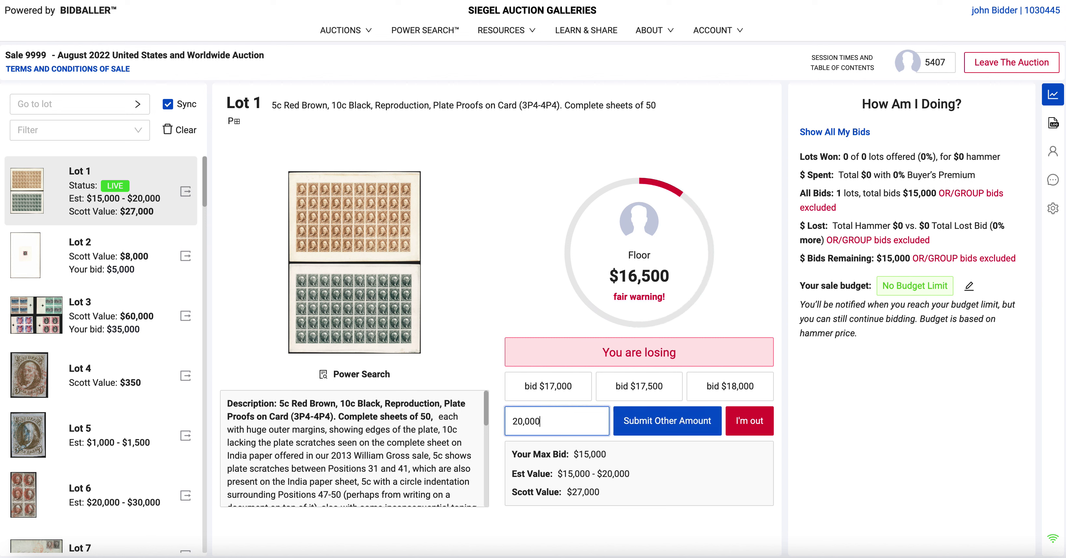
key("Return")
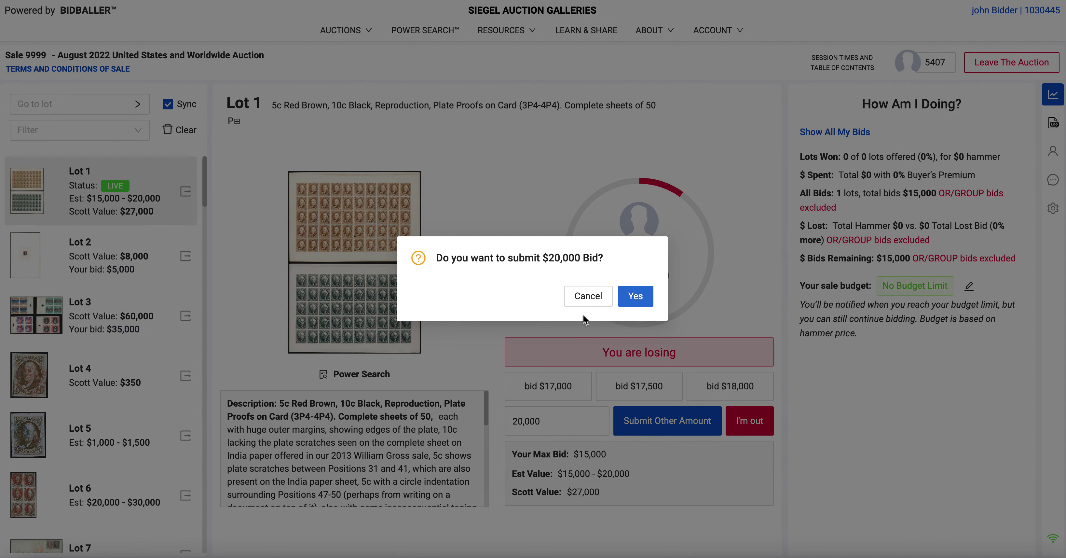
left_click(641, 304)
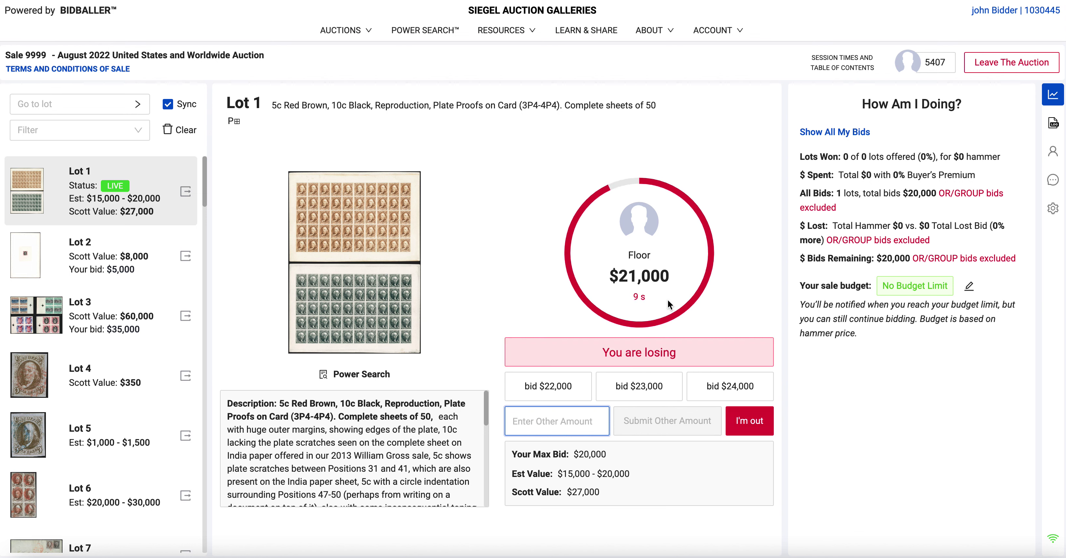
- Declare being out on live lot 1, and rejoin the bidding with bids of $22,000 and $25,000
left_click(748, 421)
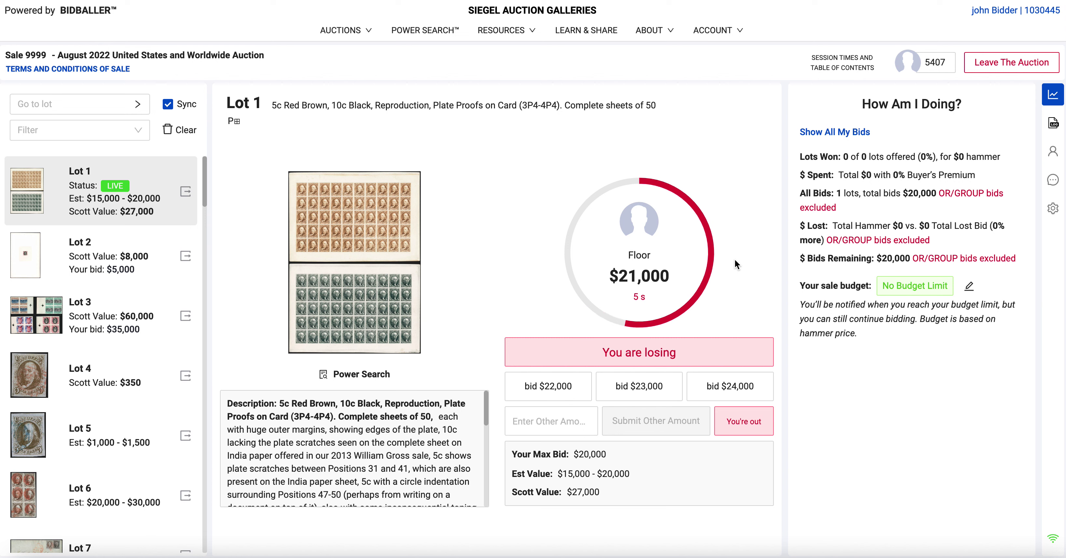
left_click(555, 385)
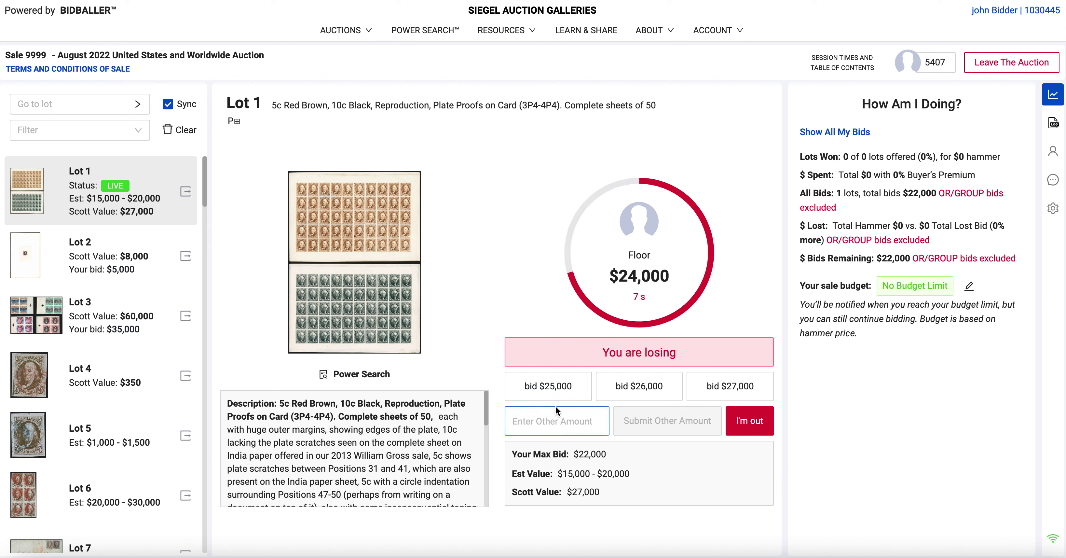
left_click(543, 394)
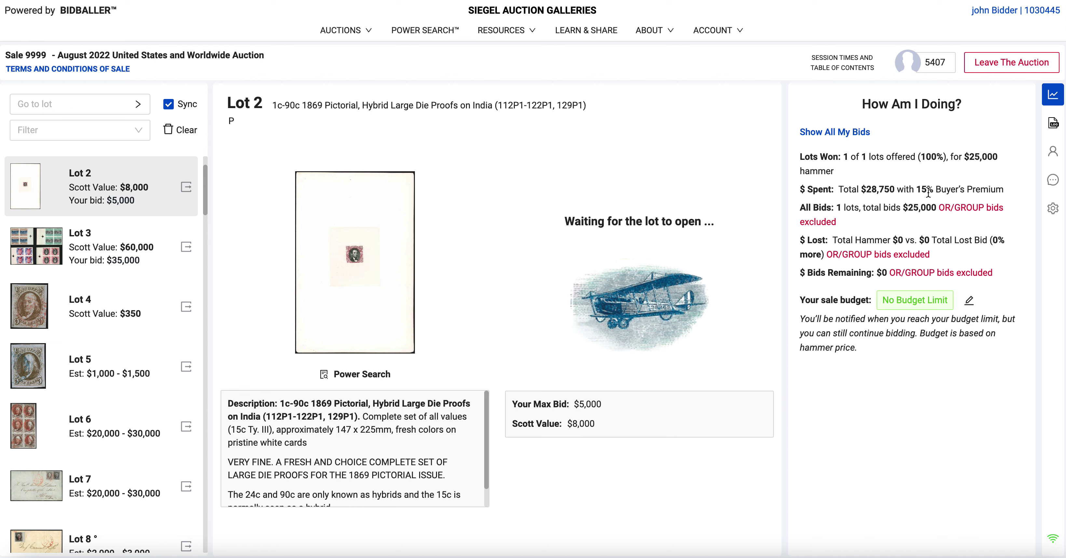
- Examine the total spent in the "How Am I Doing?" summary and the results of closed lots 1 to 3 in the lot list
left_click_drag(844, 189, 893, 193)
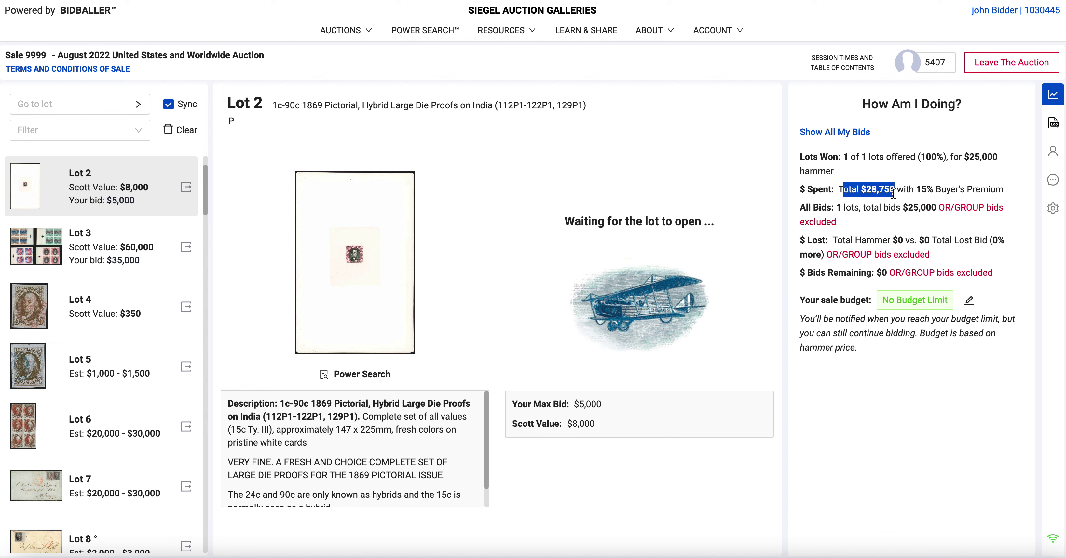
left_click(871, 191)
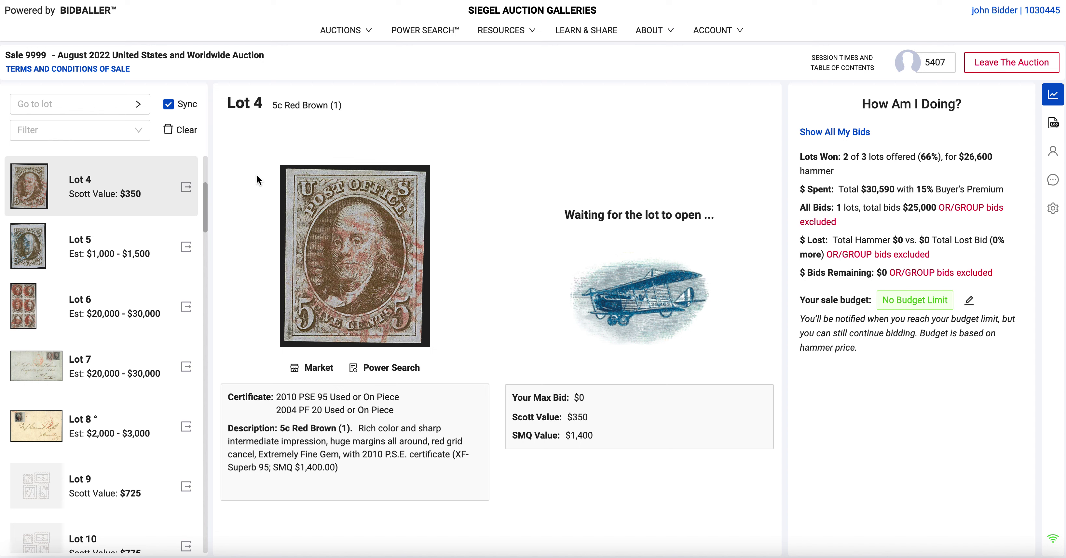
left_click_drag(204, 188, 218, 164)
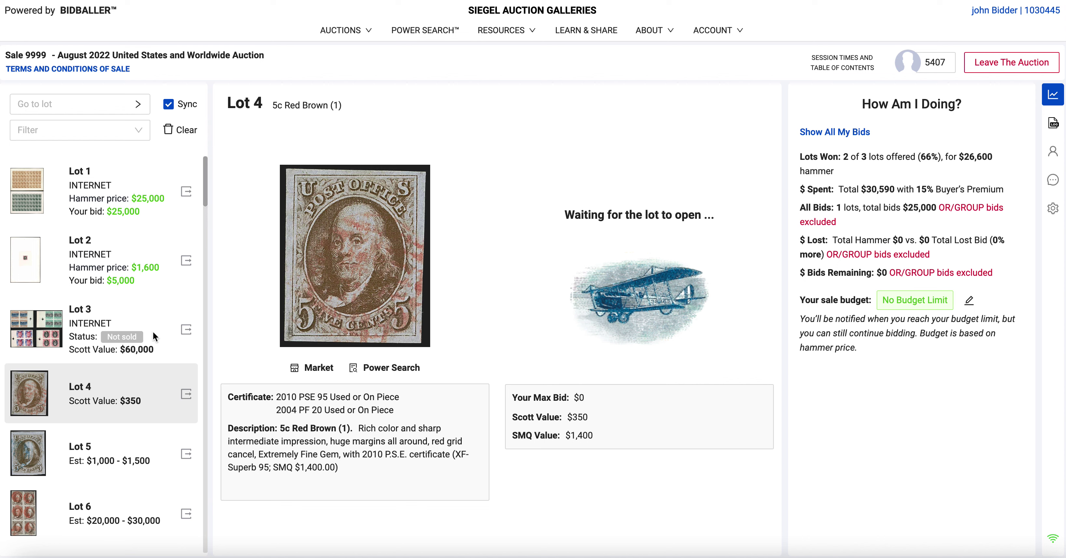